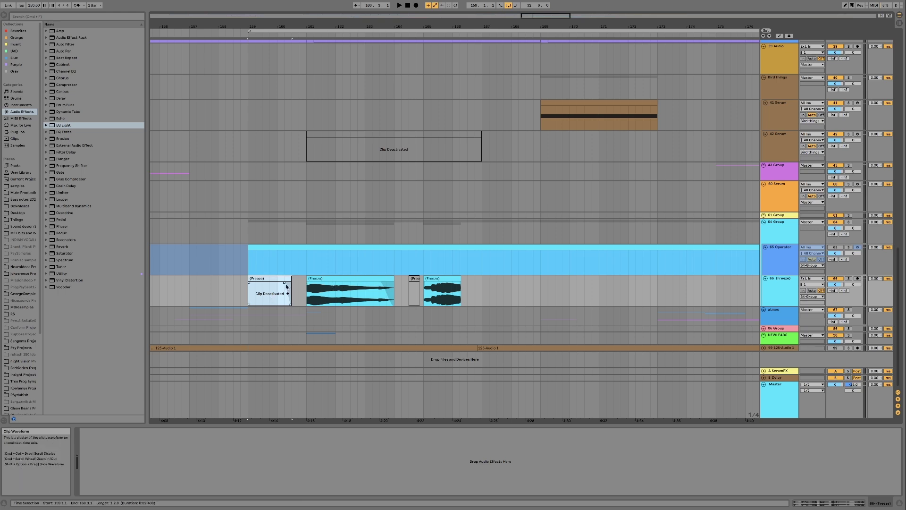
Play back the arrangement from the deactivated frozen clip to hear the resampled feedback audio, and stop playback
left_click(366, 286)
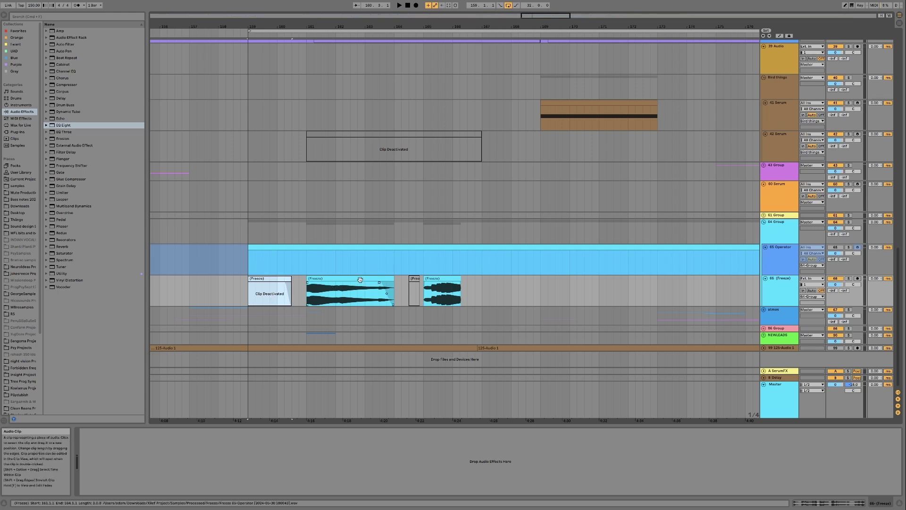
left_click(271, 278)
key("space")
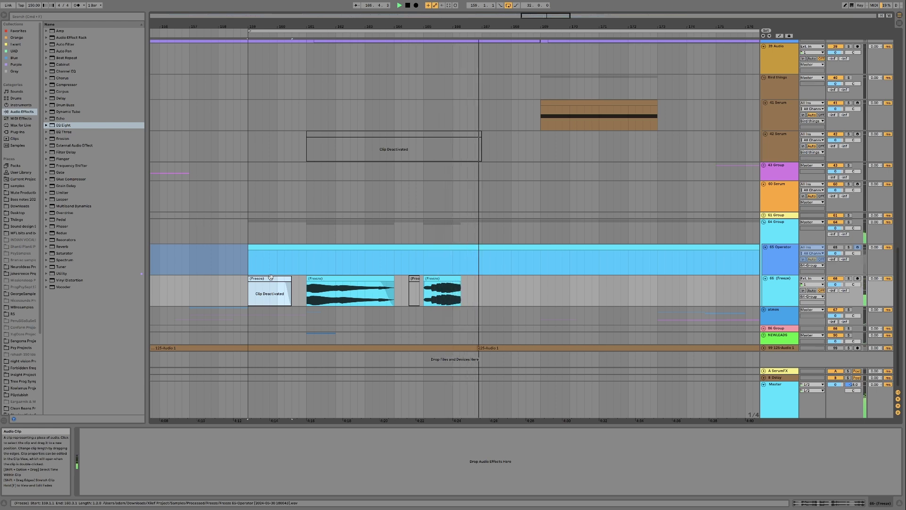
key("space")
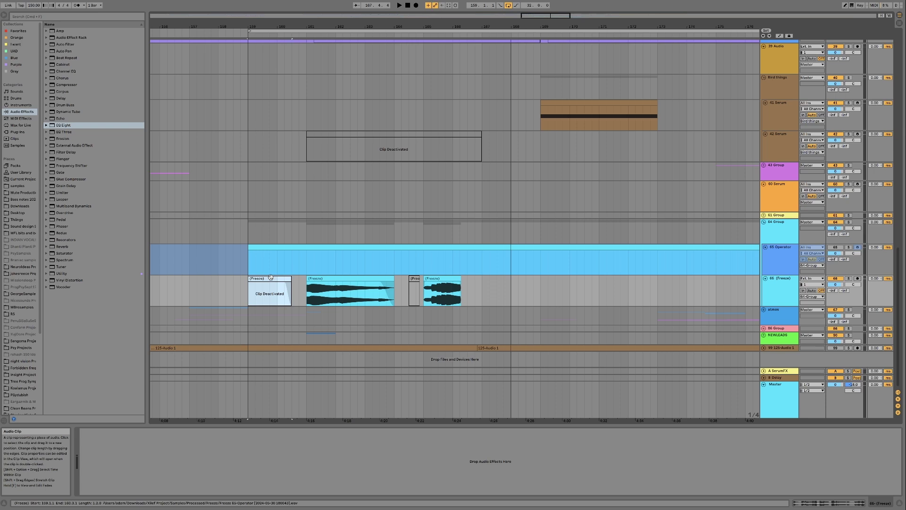
Create a new MIDI track below the frozen audio track and load the Operator instrument on it
left_click(789, 233)
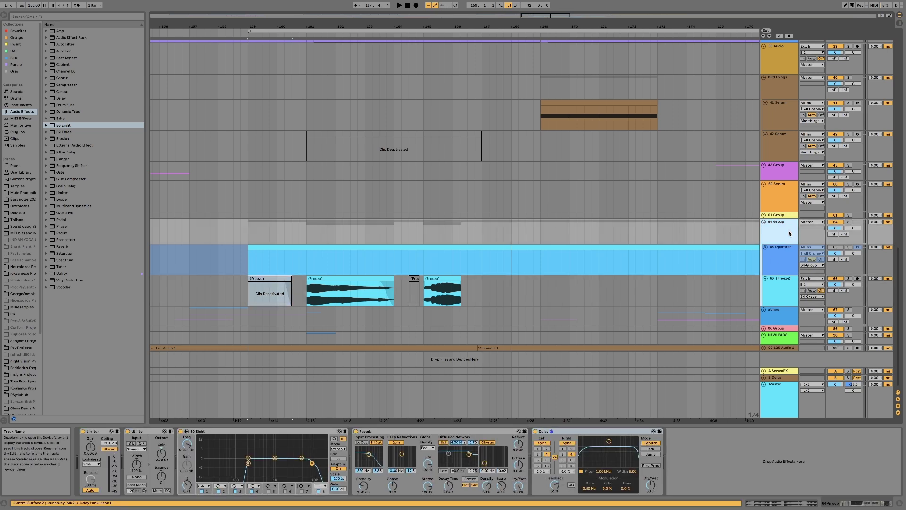
key("super+shift+t")
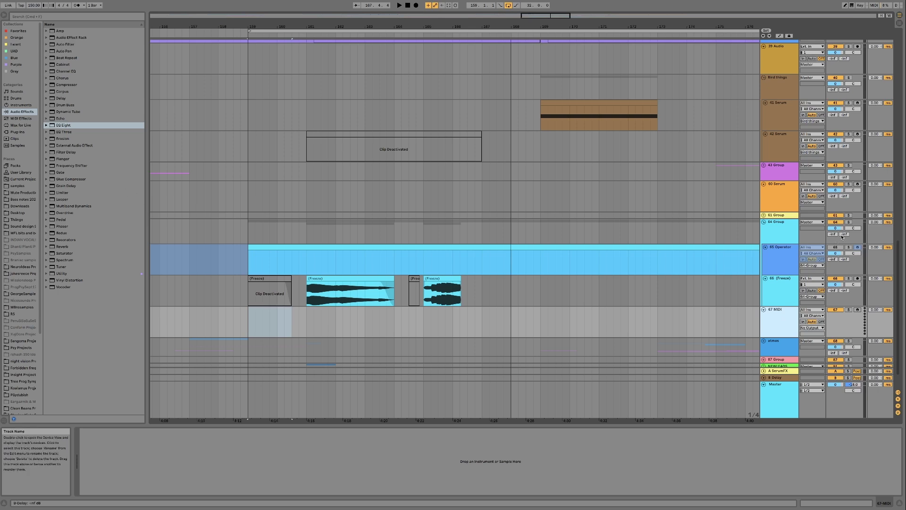
left_click(21, 105)
left_click(62, 78)
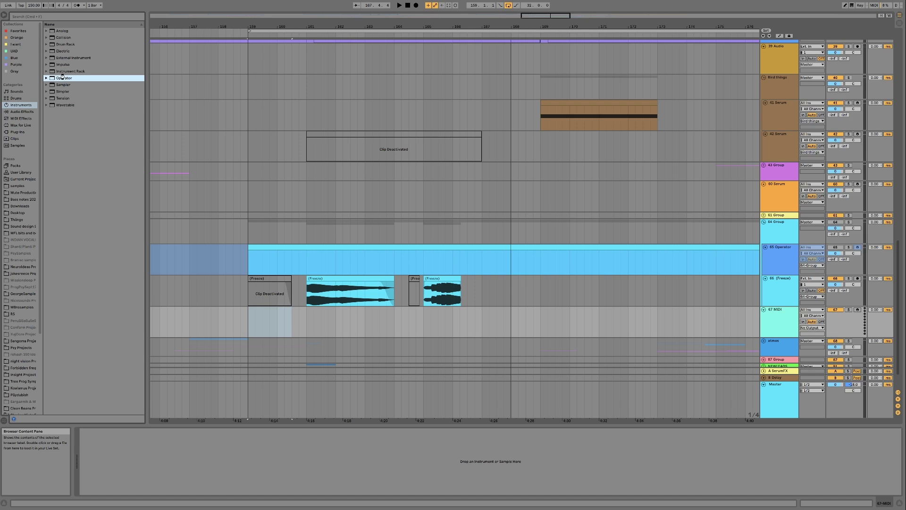
double_click(62, 78)
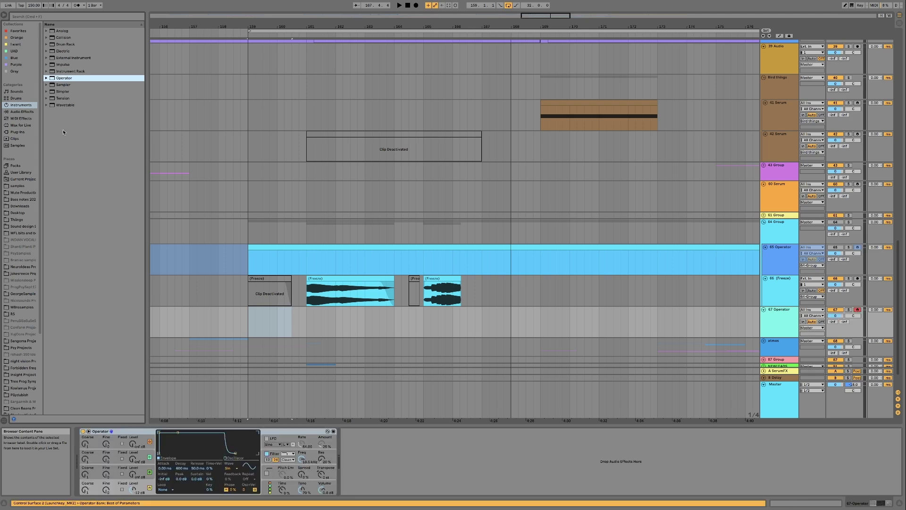
Add a Limiter, a Utility and an EQ Eight after Operator, with the Limiter's ceiling at -20 dB
left_click(22, 111)
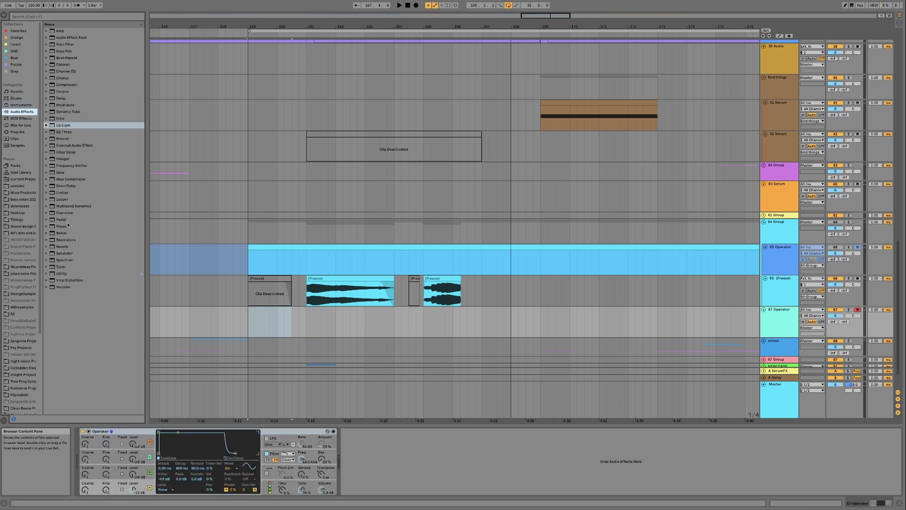
double_click(63, 193)
left_click(68, 273)
double_click(68, 274)
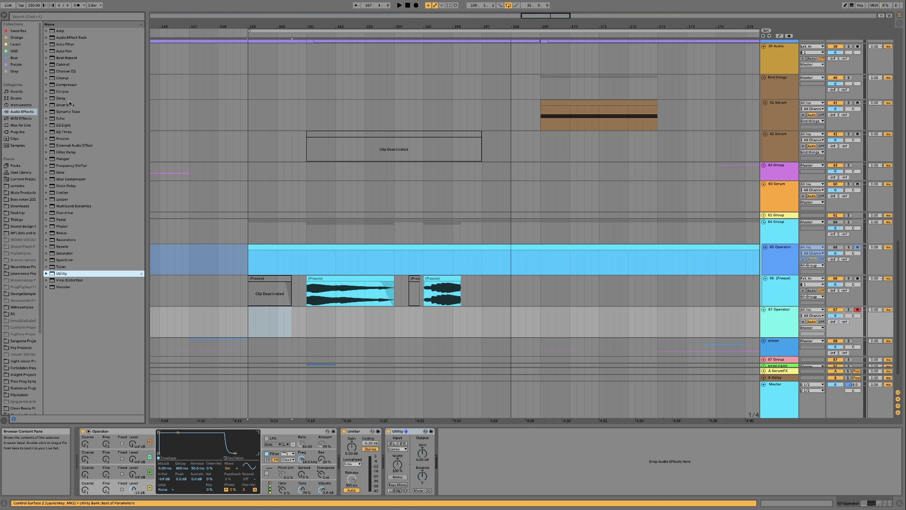
double_click(71, 126)
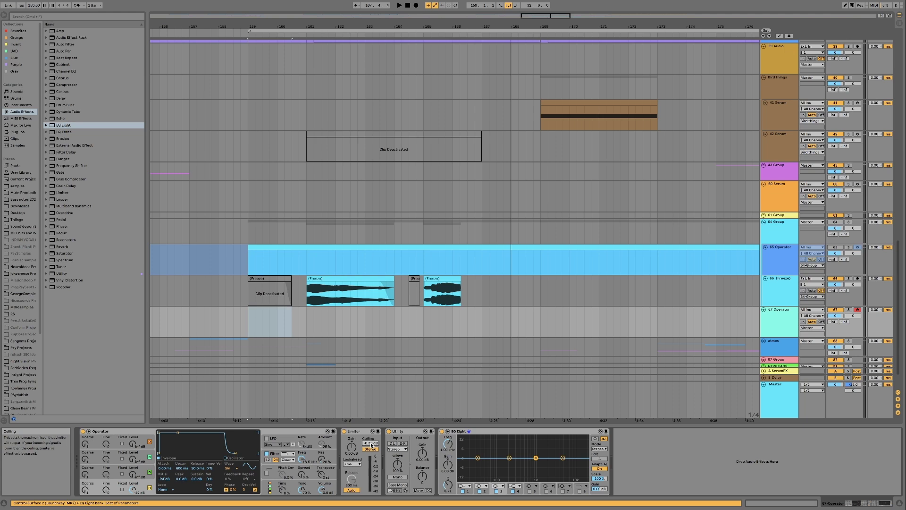
left_click_drag(371, 444, 371, 472)
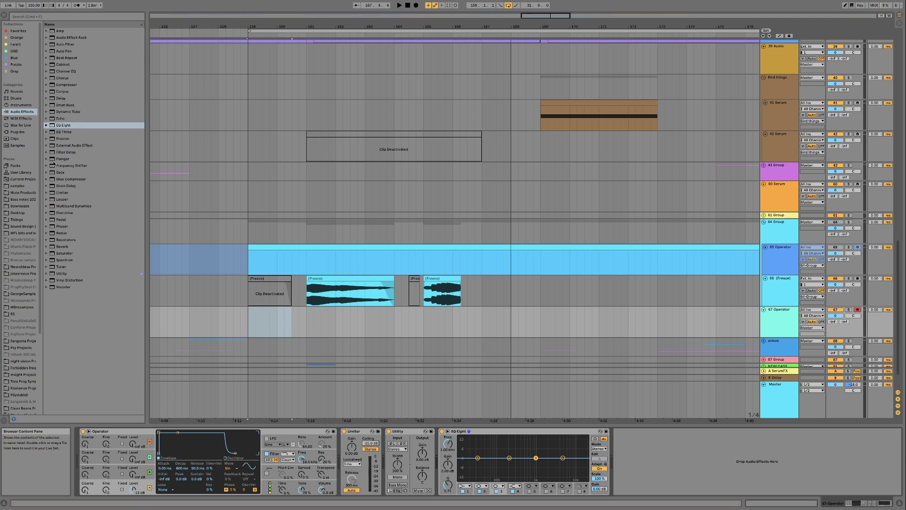
Insert the Max for Live Feedback Network audio effect between Operator and the Limiter
left_click(19, 125)
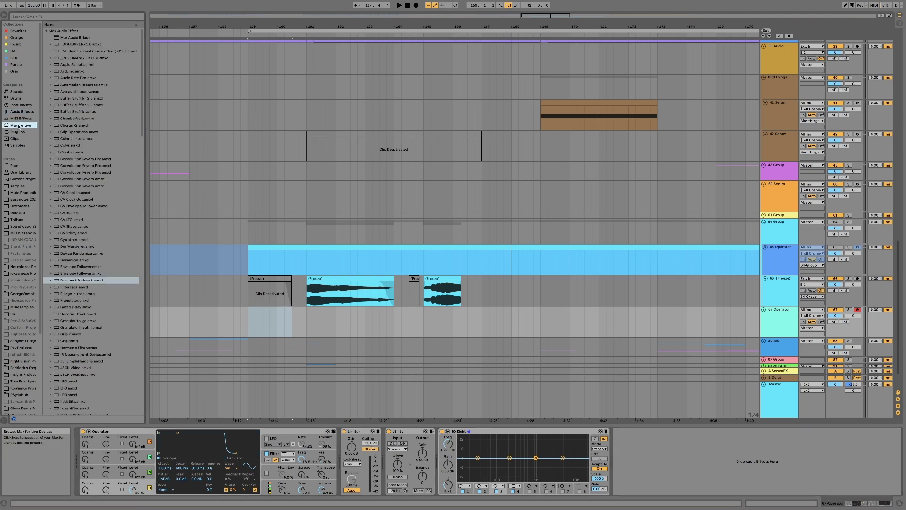
left_click(85, 281)
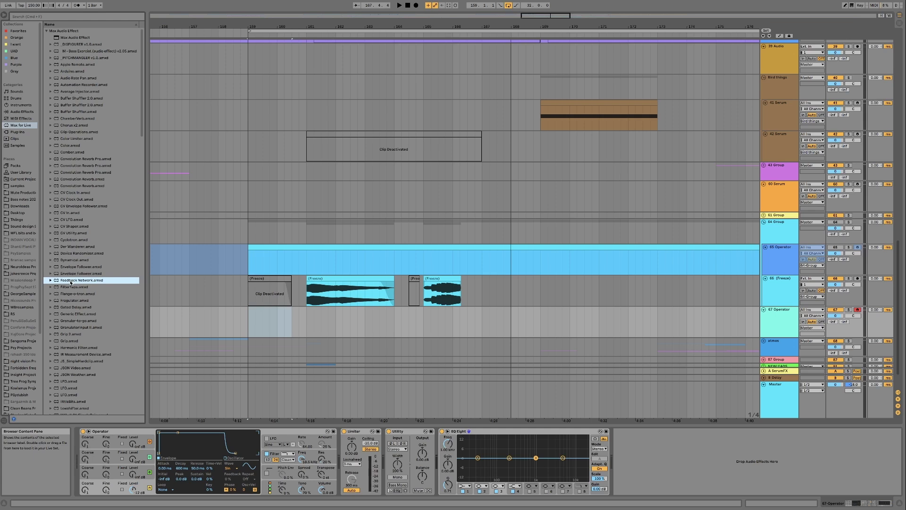
left_click_drag(71, 284, 338, 440)
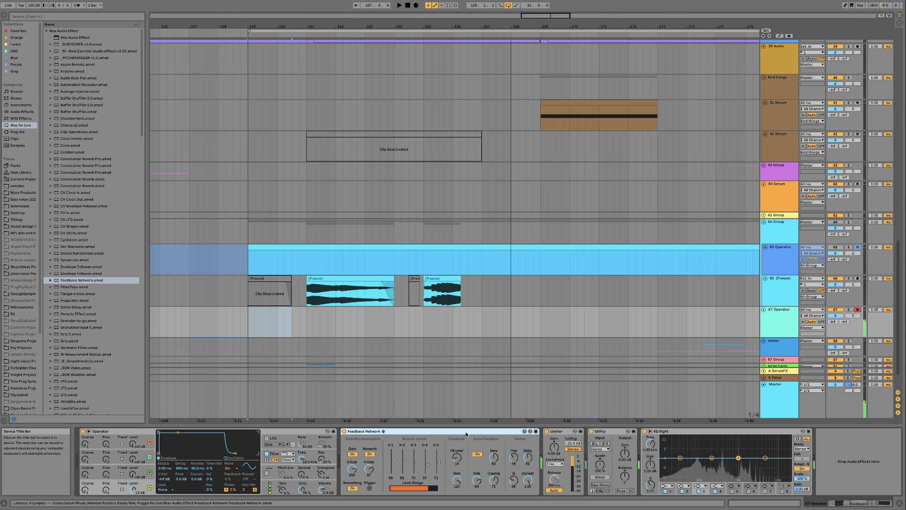
Turn EQ Eight's band 1 into a low-cut filter and raise its cutoff frequency to remove the lows
left_click(667, 486)
left_click(670, 445)
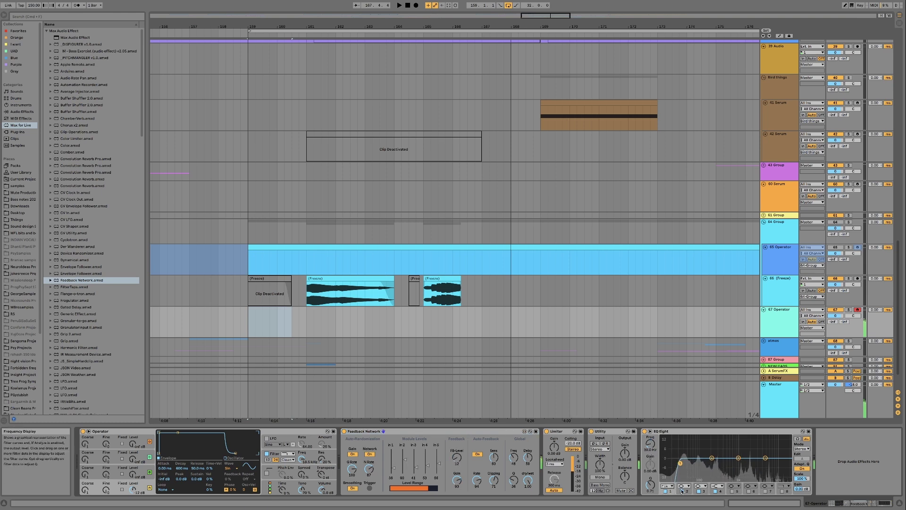
scroll(652, 446, "up", 10)
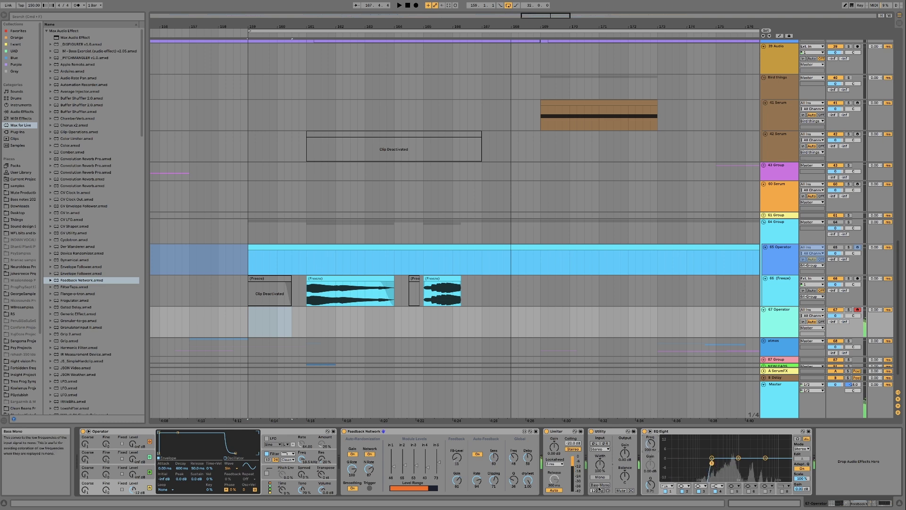
Mute the Utility and enable EQ Eight's band 8 as a high-cut filter, lowering its frequency to tame the highs
left_click(621, 491)
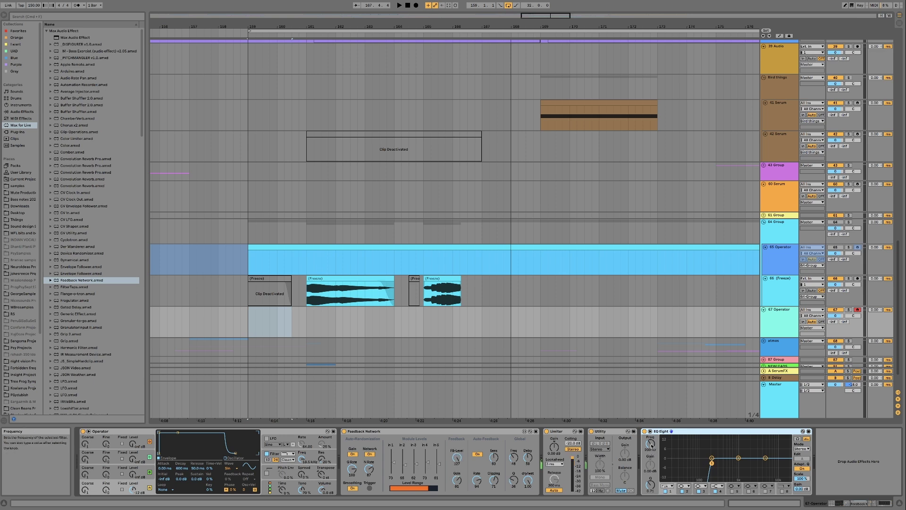
left_click(779, 490)
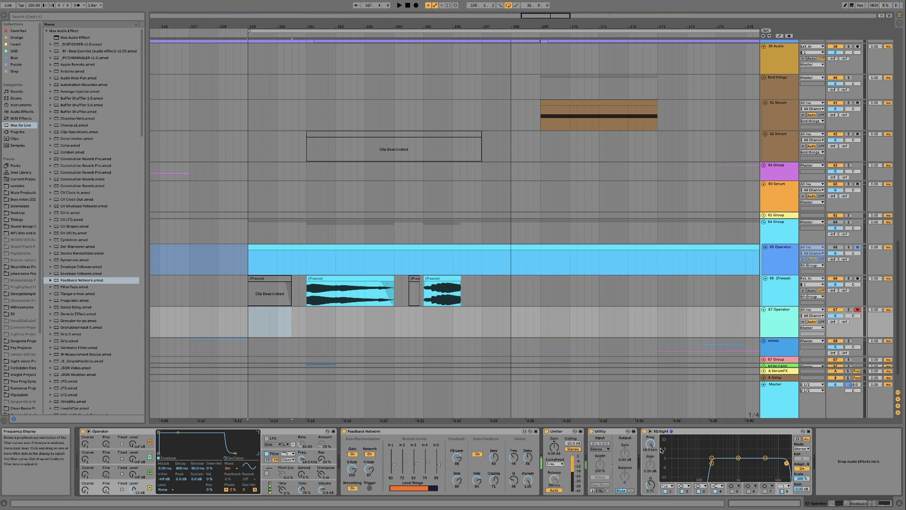
left_click_drag(650, 443, 650, 441)
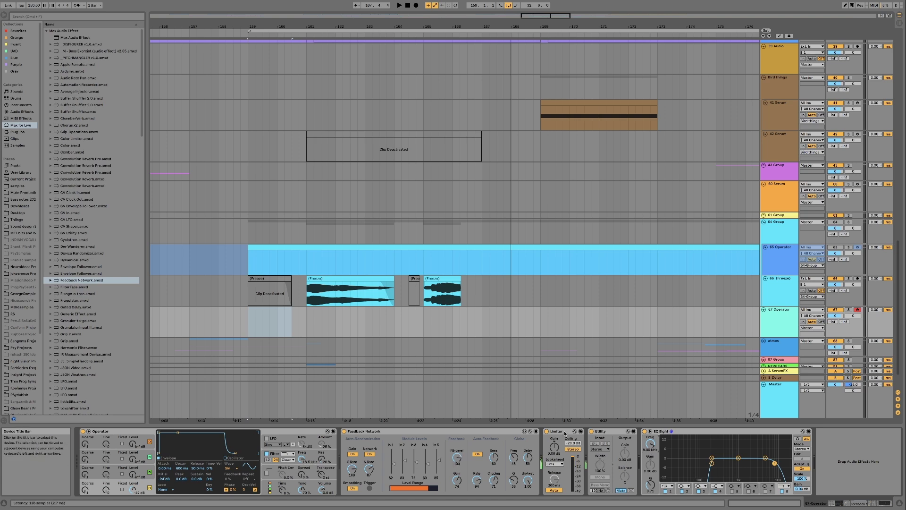
left_click(674, 433)
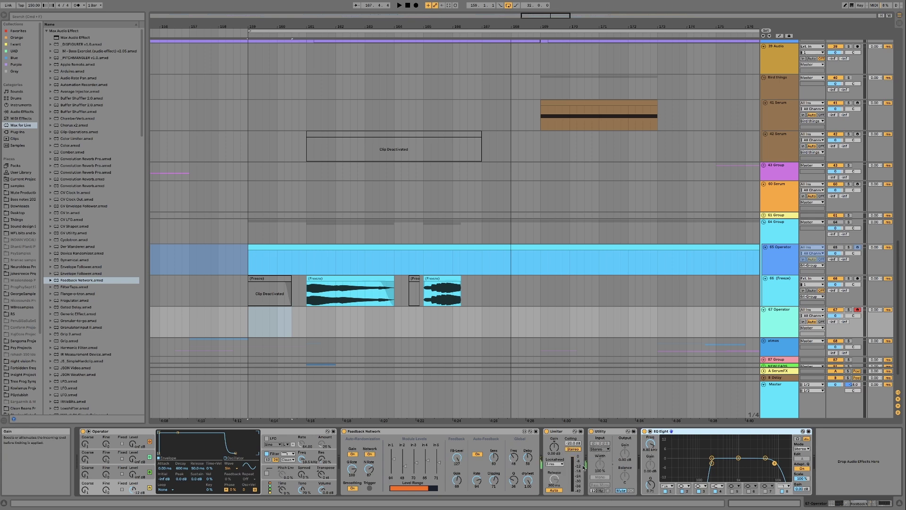
Unmute the Utility to audition the filtered feedback, and mute it again
left_click(621, 491)
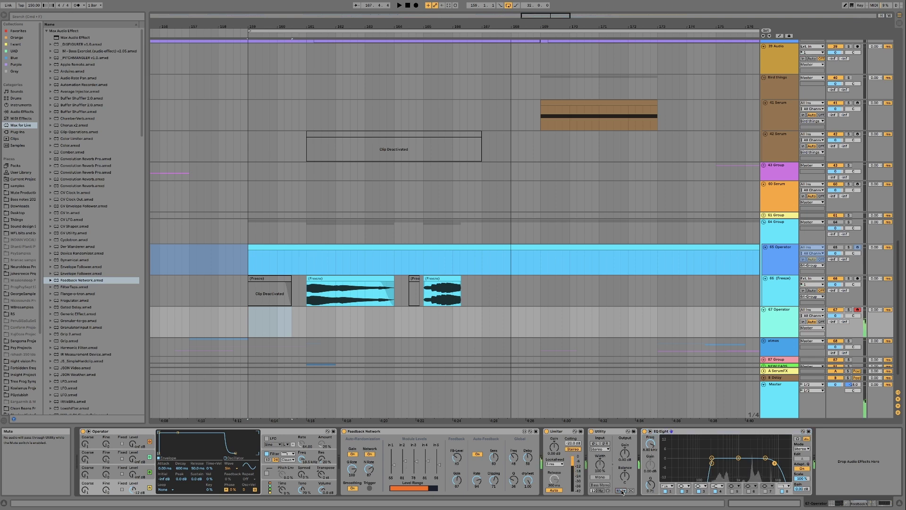
left_click(621, 491)
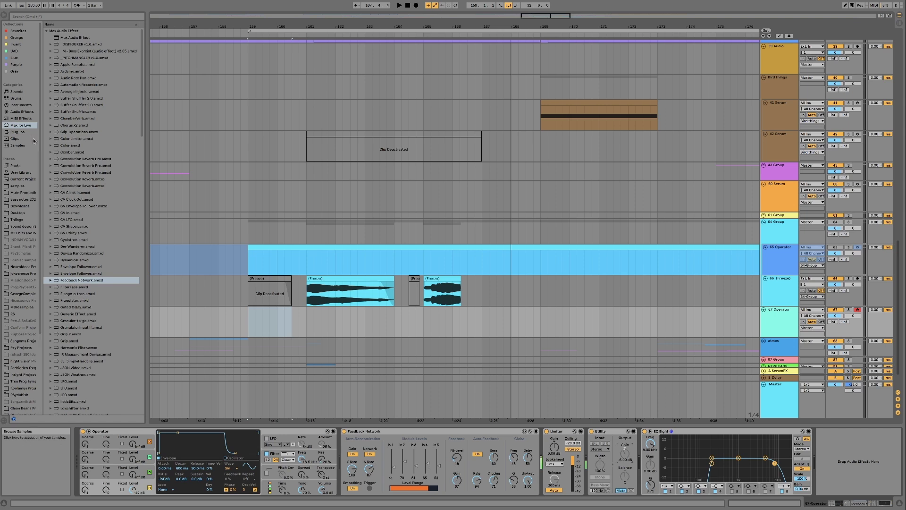
Add a Reverb followed by a Delay at the end of the effect chain after EQ Eight
left_click(25, 113)
left_click(74, 246)
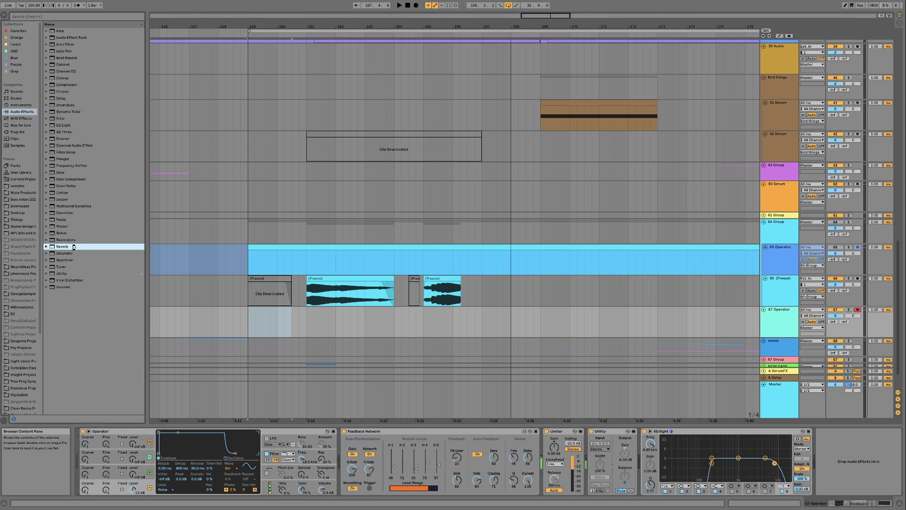
double_click(74, 247)
left_click(65, 99)
left_click_drag(64, 98, 755, 460)
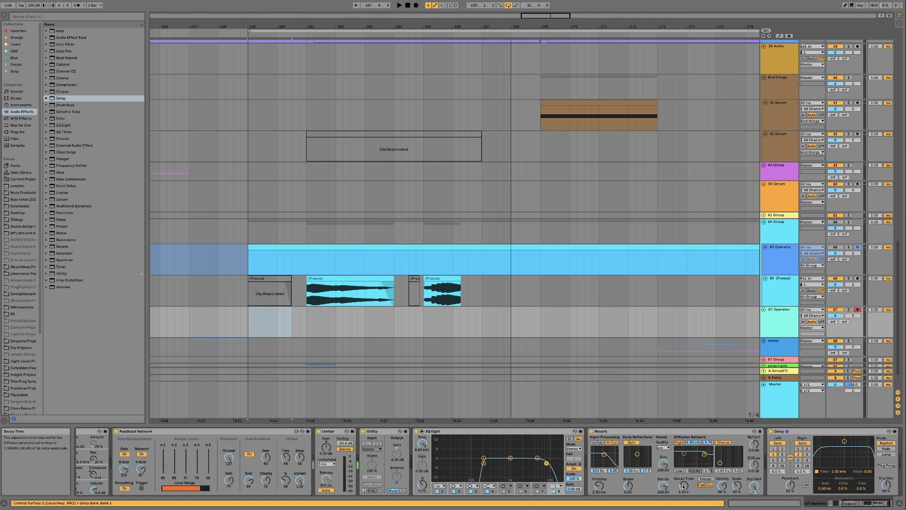
Lengthen the Reverb's decay time and raise the Delay's feedback, with its left channel's beat division at 4
left_click_drag(684, 485, 704, 456)
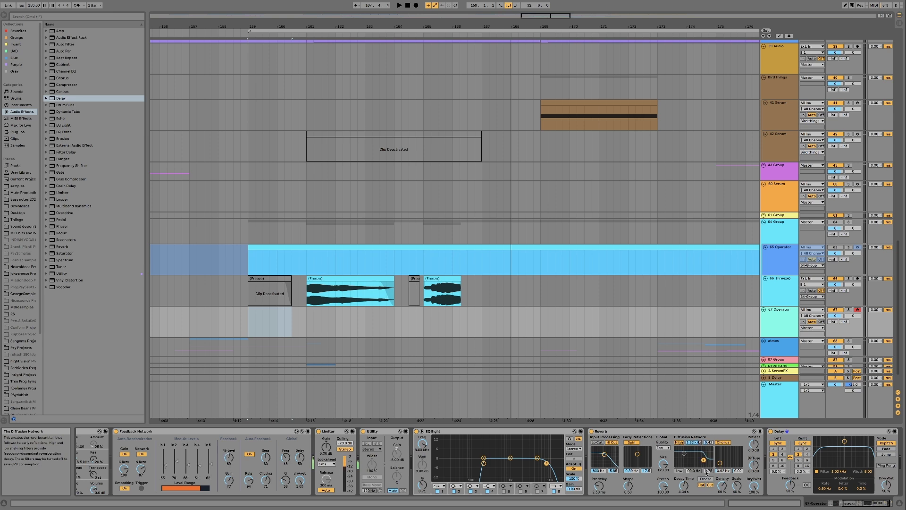
scroll(798, 493, "right", 3)
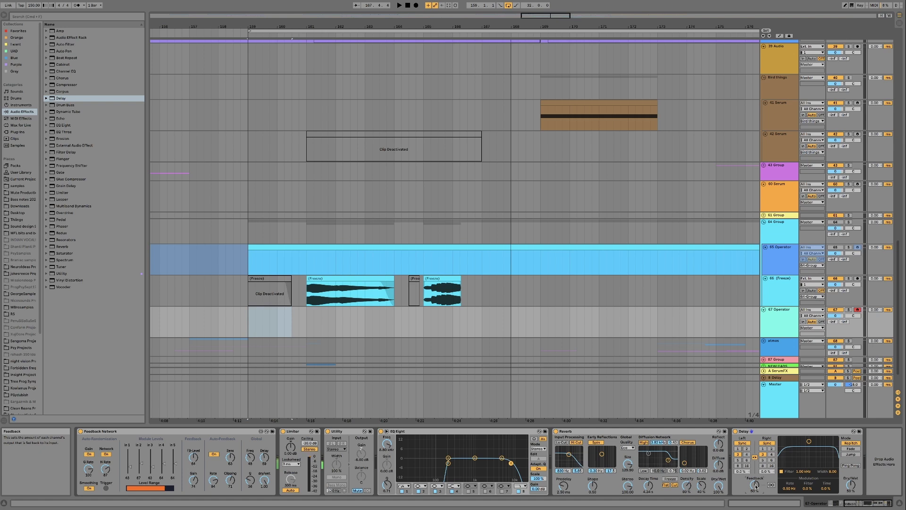
scroll(754, 484, "up", 5)
left_click(747, 455)
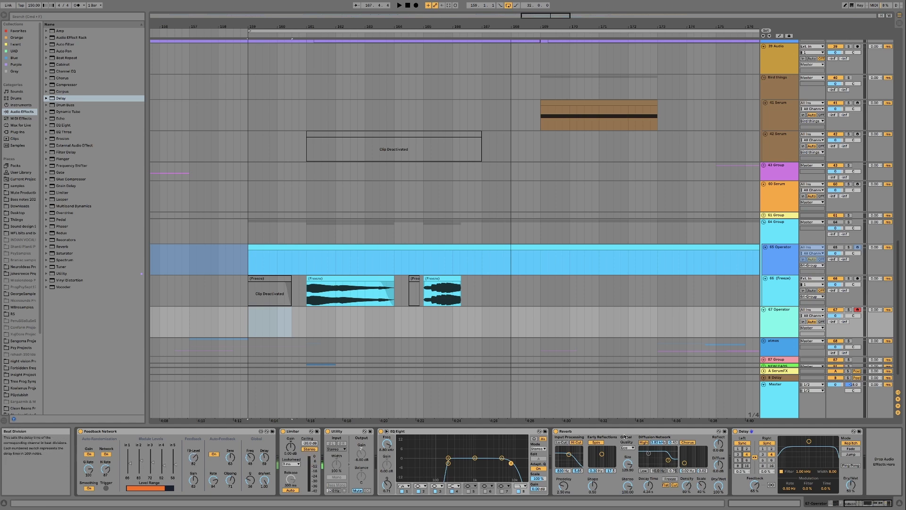
Audition the feedback sound through the Reverb and Delay by unmuting the Utility, and mute it again
scroll(466, 462, "left", 3)
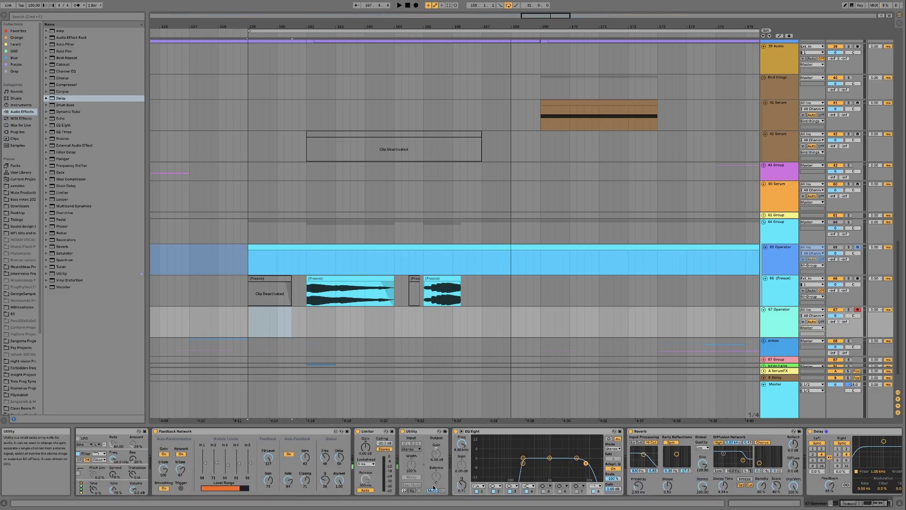
left_click(432, 490)
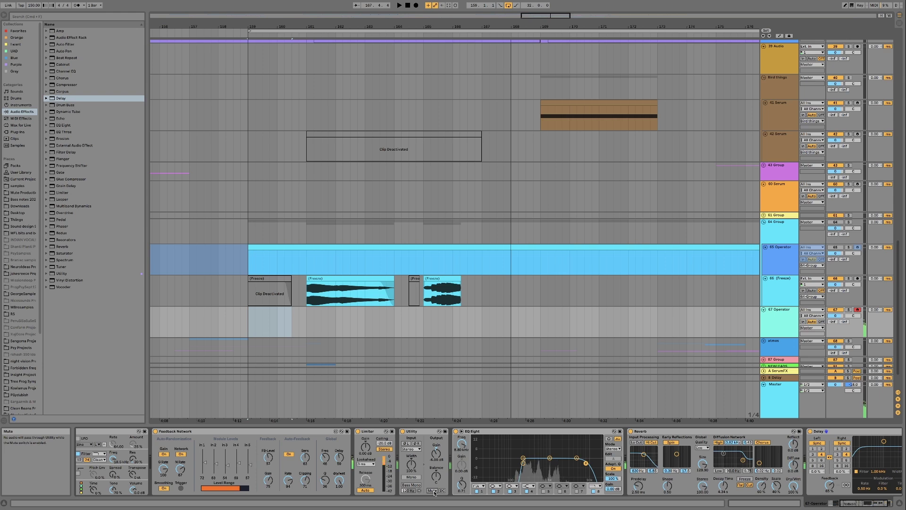
left_click(433, 491)
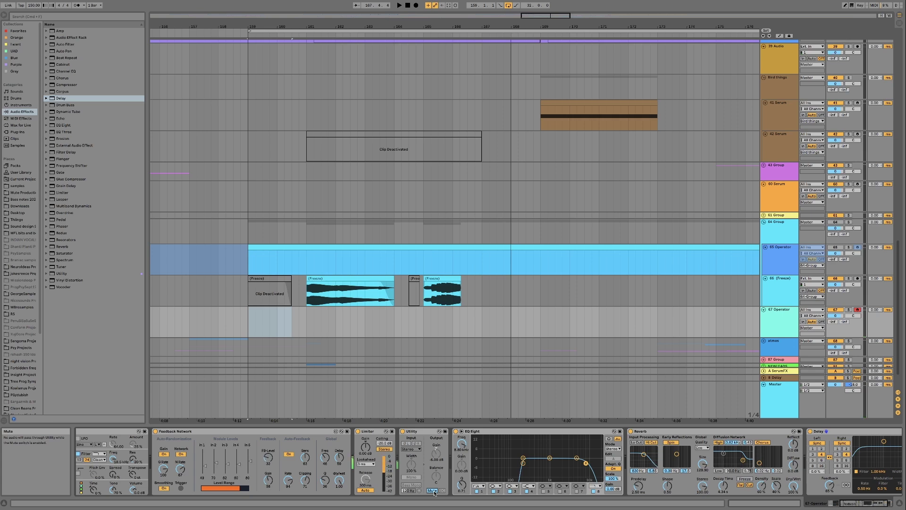
Insert a Vocoder between Feedback Network and the Limiter
scroll(434, 493, "left", 5)
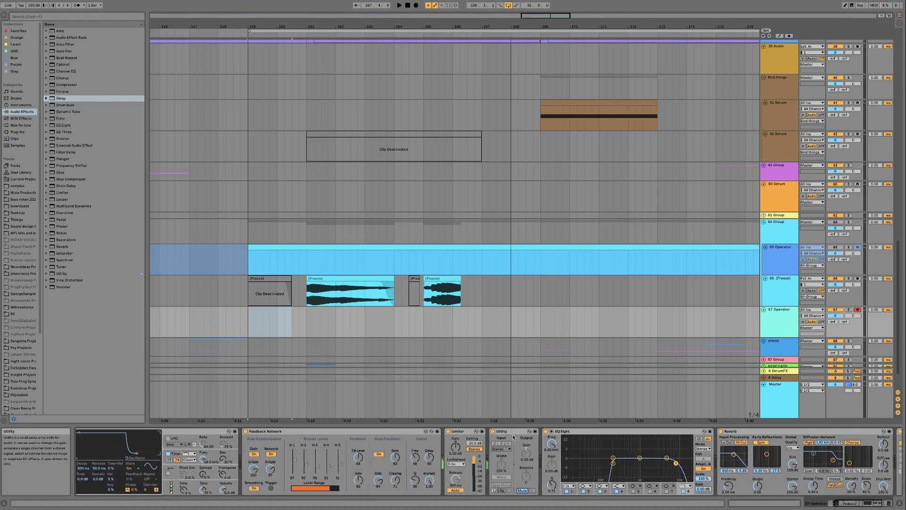
scroll(513, 436, "left", 5)
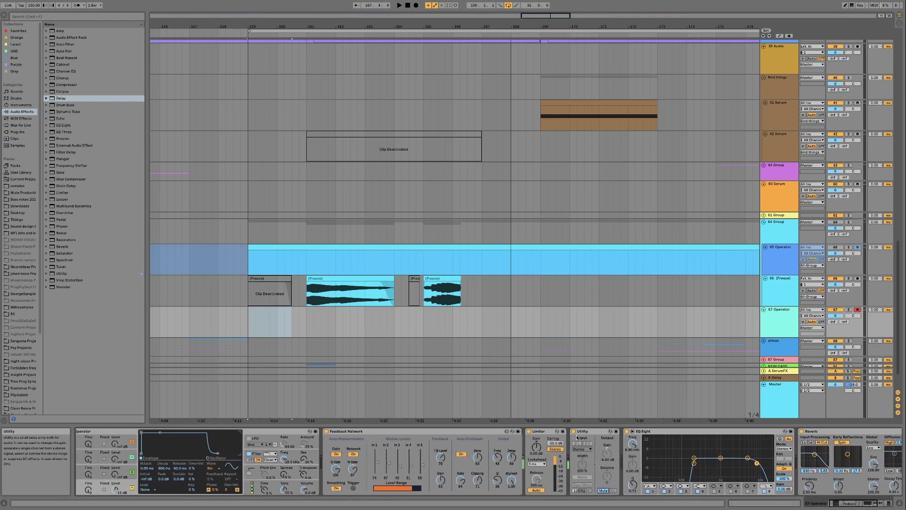
left_click(66, 287)
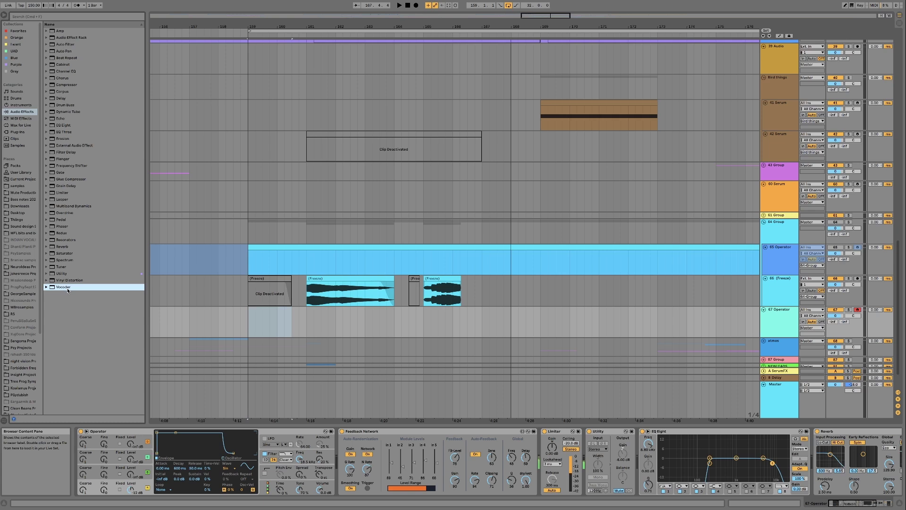
mouse_move(67, 290)
left_mouse_down()
mouse_move(584, 467)
mouse_move(555, 459)
left_mouse_up()
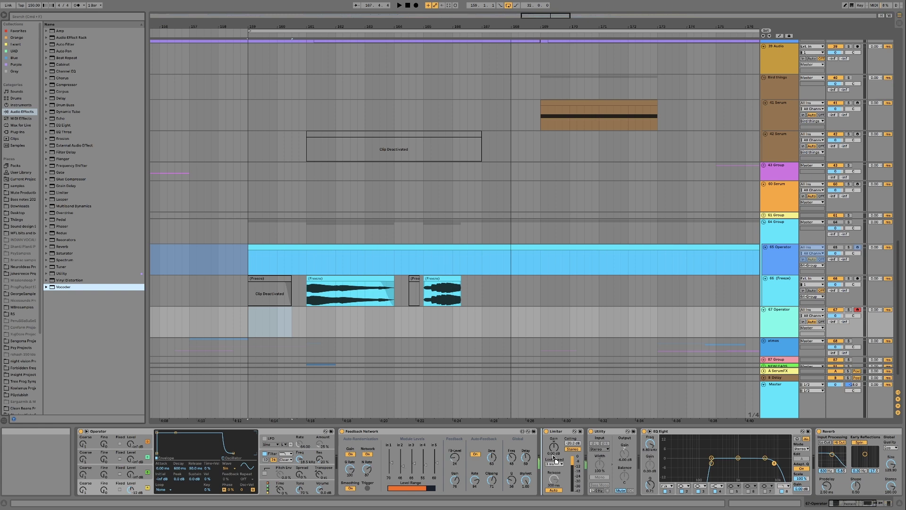
left_click_drag(554, 459, 556, 459)
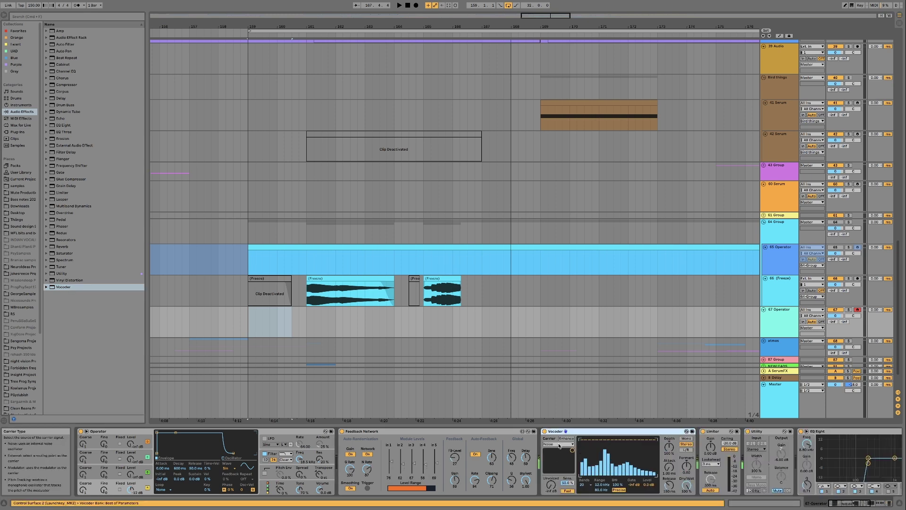
Set the Vocoder's carrier to Pitch Tracking, increase its envelope depth and lengthen its release
left_click(559, 445)
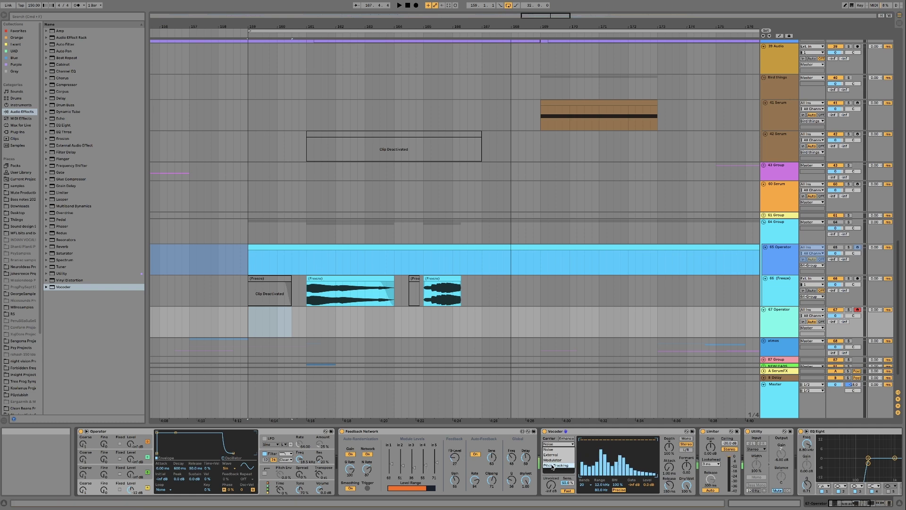
left_click(553, 466)
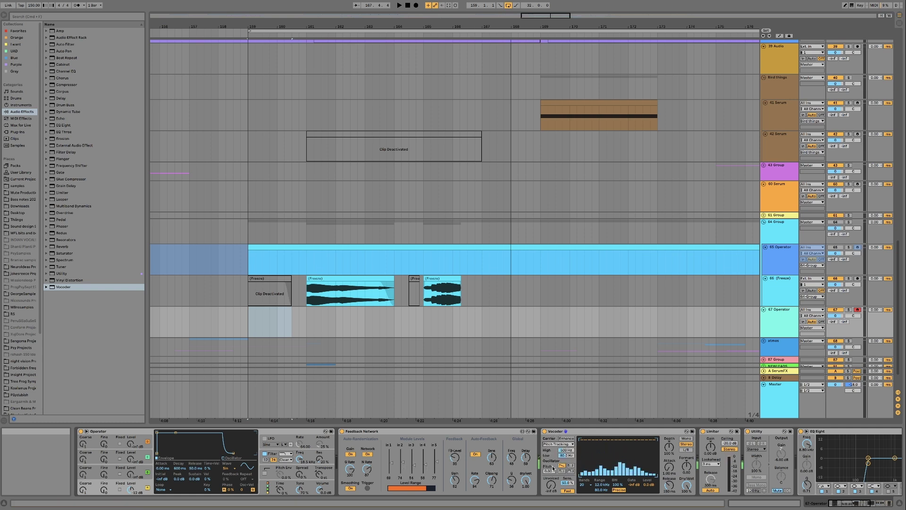
scroll(553, 467, "right", 3)
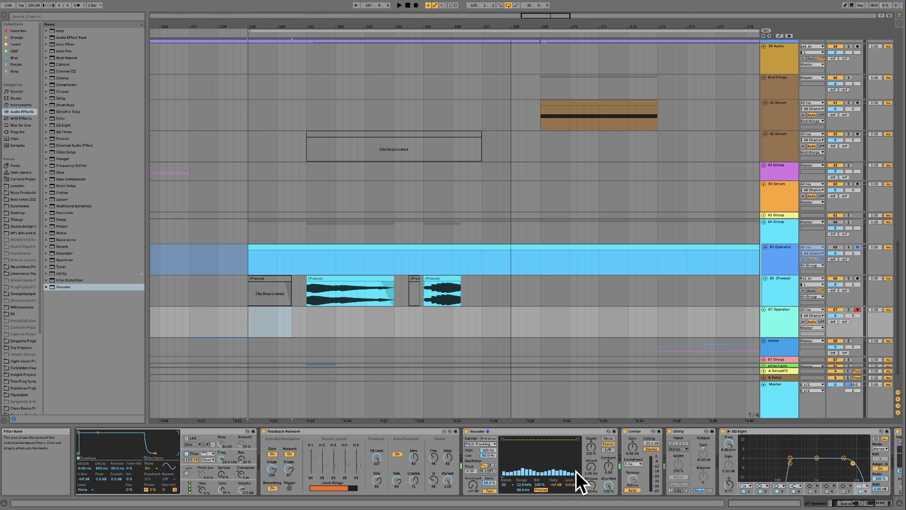
left_click_drag(591, 446, 591, 441)
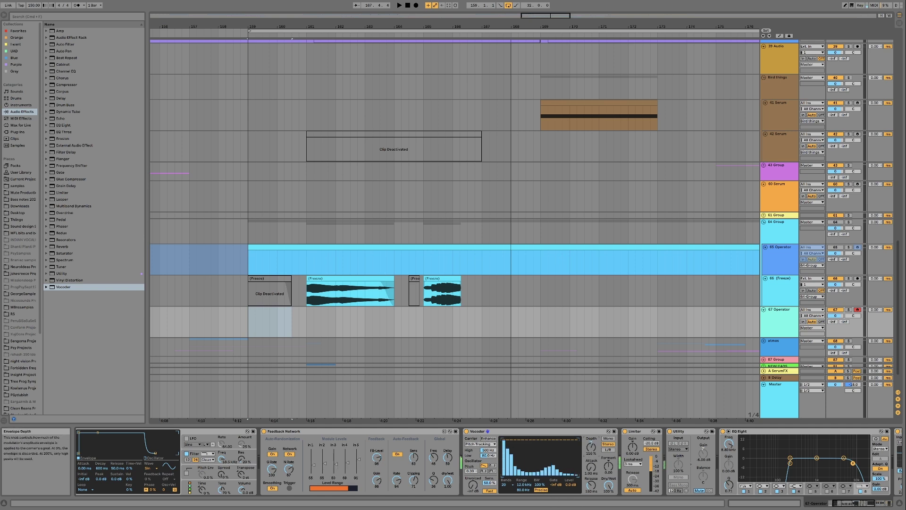
left_click_drag(593, 486, 594, 465)
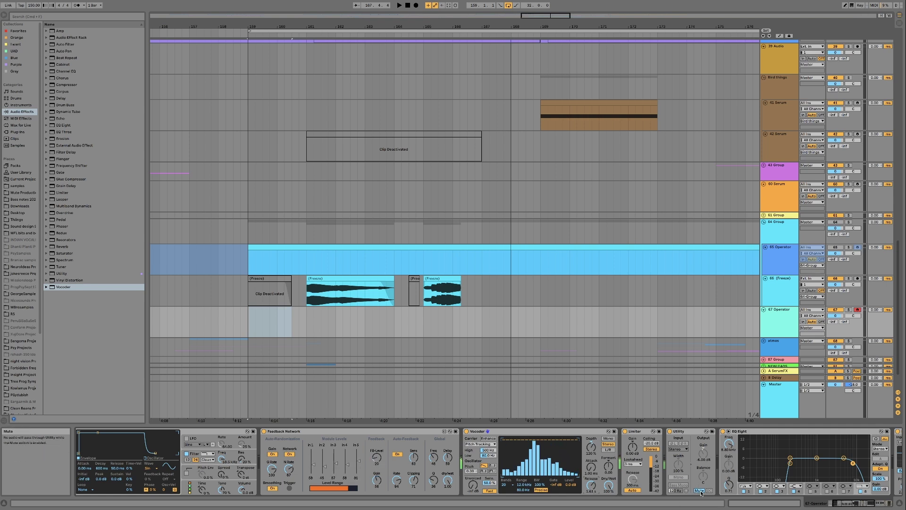
Audition the pitch-tracked Vocoder sound by unmuting the Utility, and mute it again
left_click(699, 490)
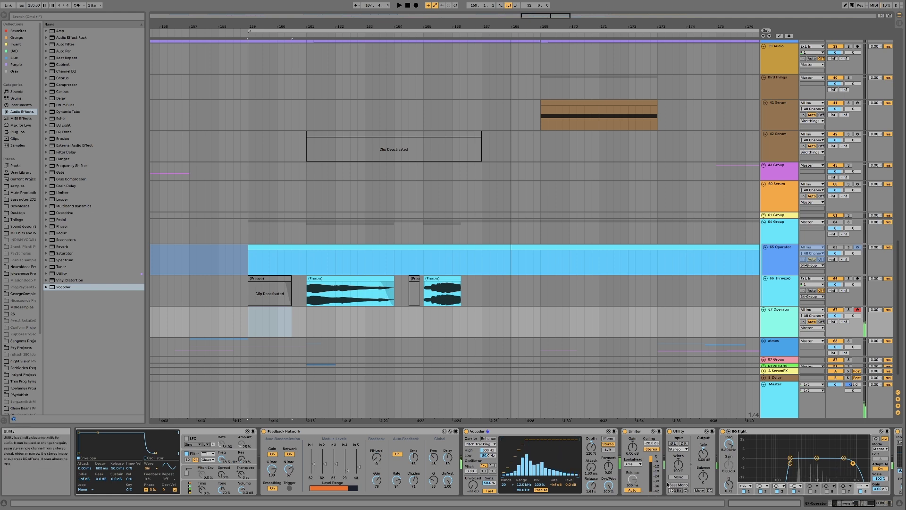
scroll(696, 491, "right", 2)
left_click(680, 490)
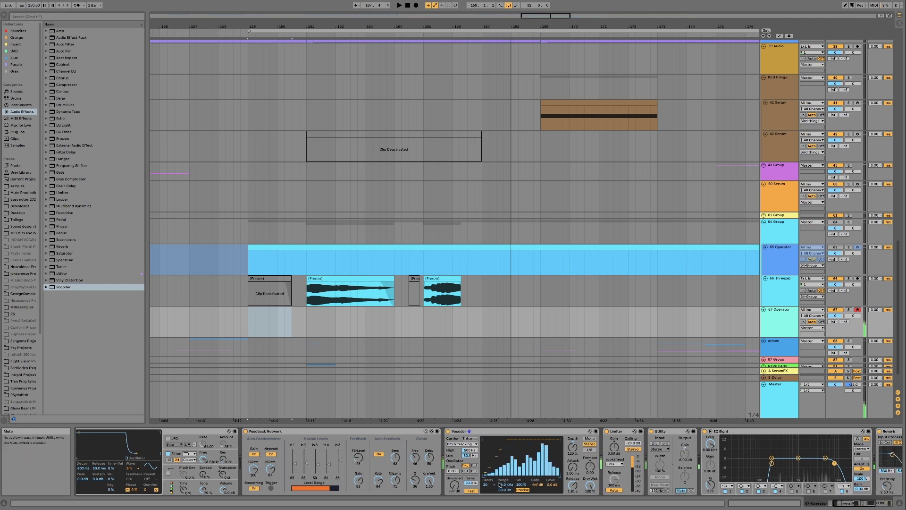
Adjust the Vocoder's unvoiced level and its formant shift
left_click(538, 460)
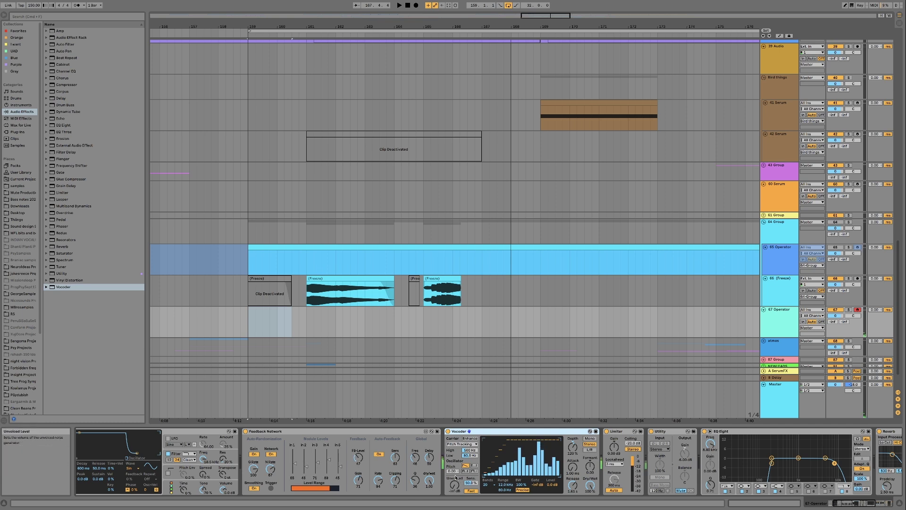
left_click_drag(453, 473, 460, 472)
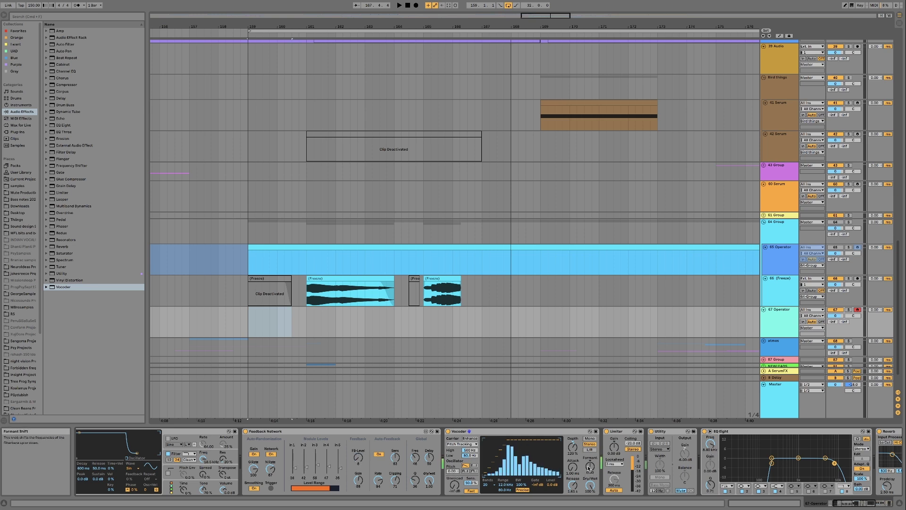
left_click_drag(590, 469, 589, 471)
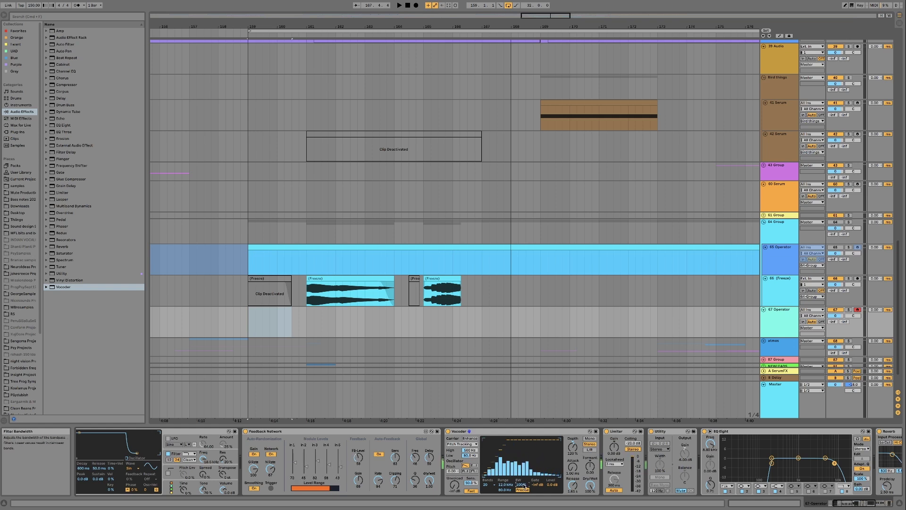
Adjust the Vocoder's filter bandwidth and audition the sound by unmuting the Utility
left_click(521, 484)
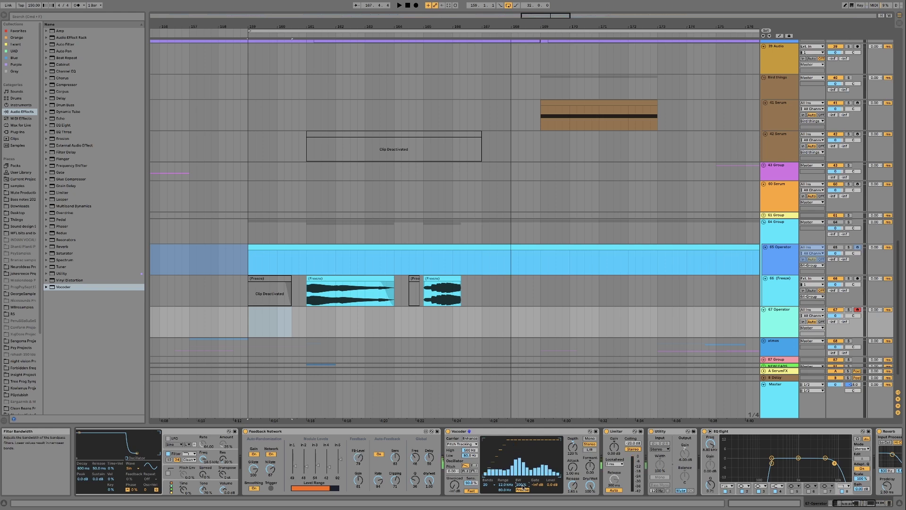
left_click_drag(523, 486, 522, 509)
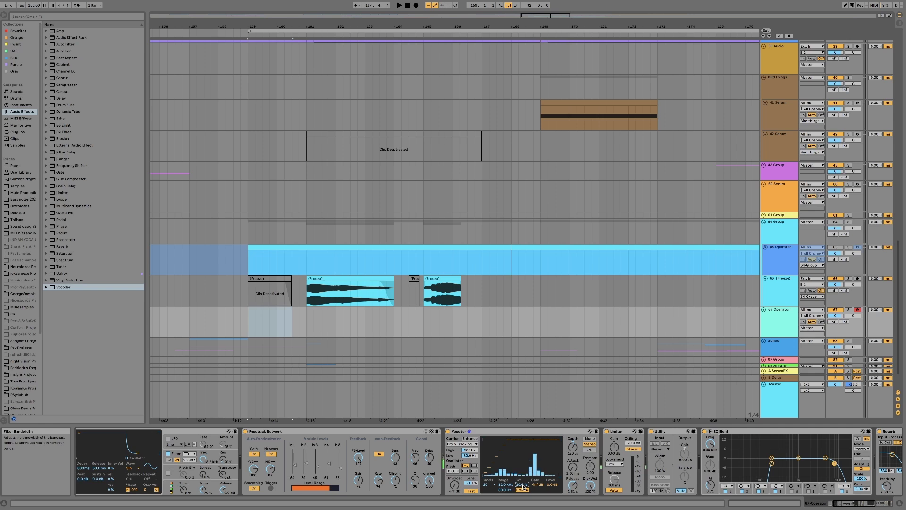
left_click(681, 491)
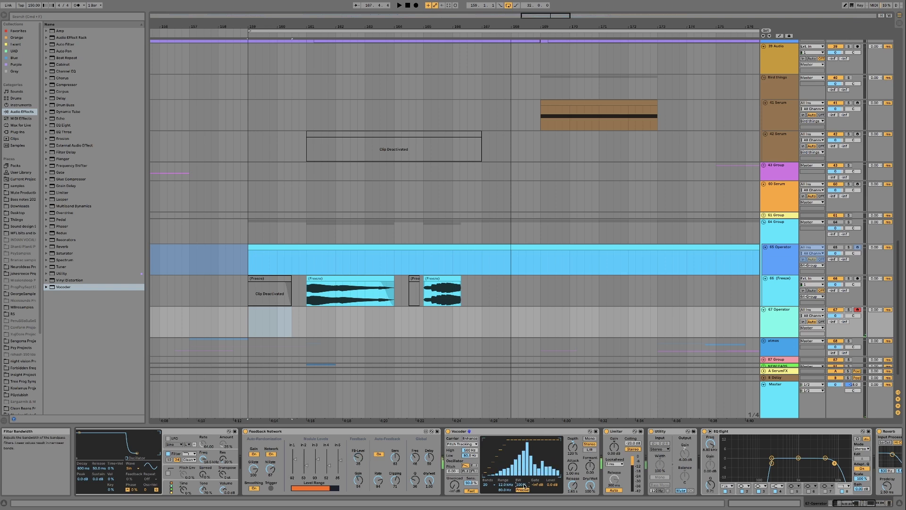
Place the 67 Operator track in a group of its own
scroll(659, 493, "down", 2)
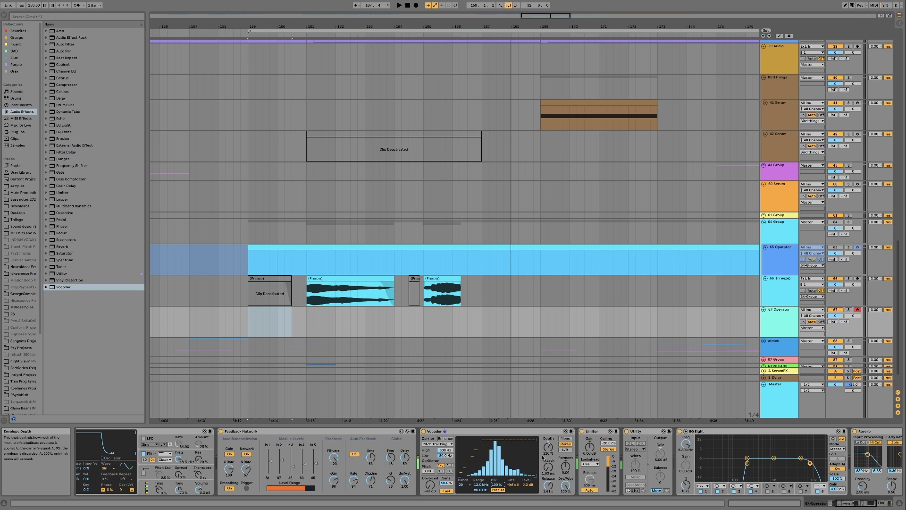
left_click(779, 324)
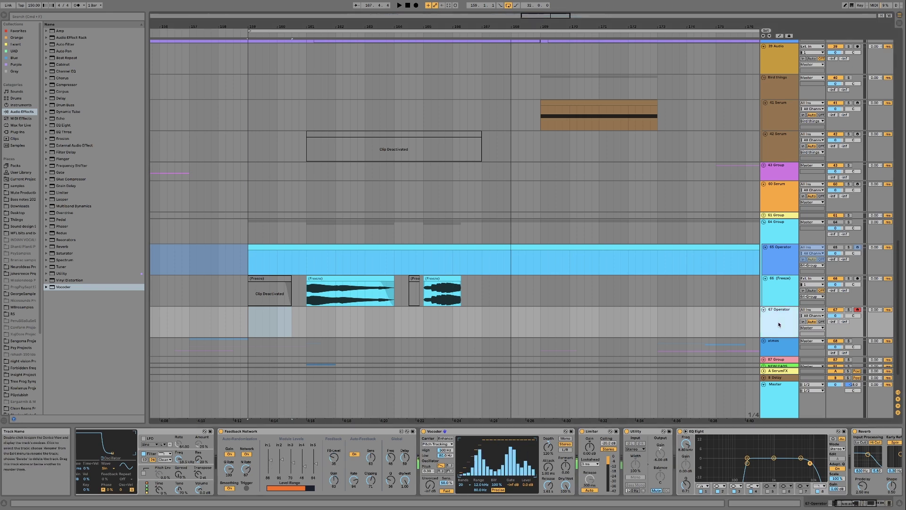
key("ctrl+g")
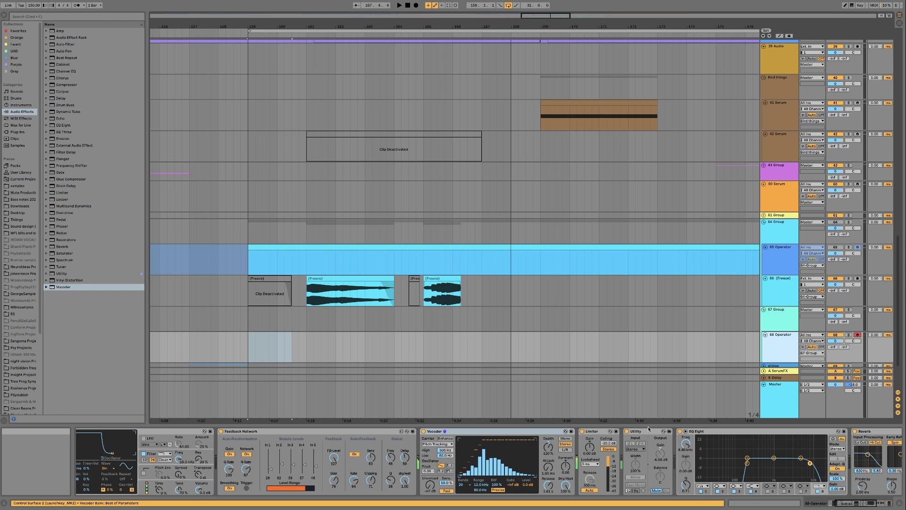
Move the Limiter, Utility, EQ Eight, Reverb and Delay from the Operator track to its group track, keeping Feedback Network and Vocoder in place
left_click(301, 432)
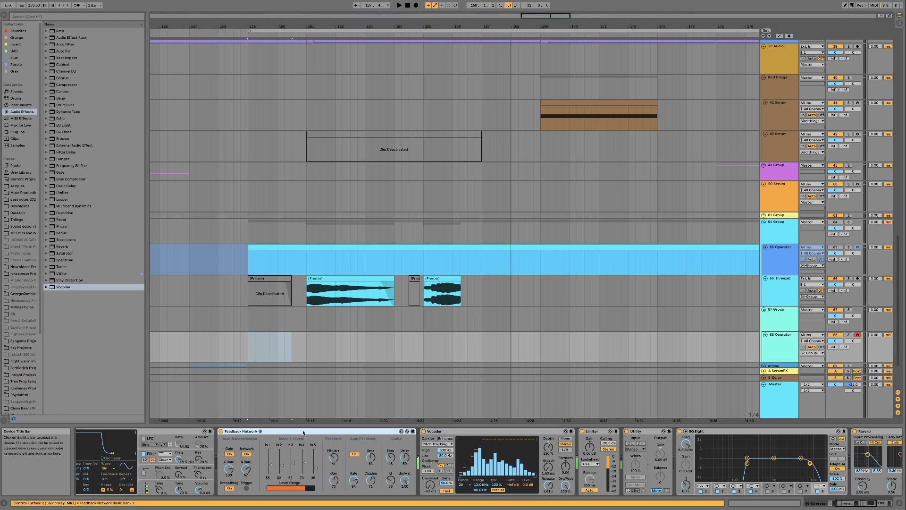
left_click(464, 433)
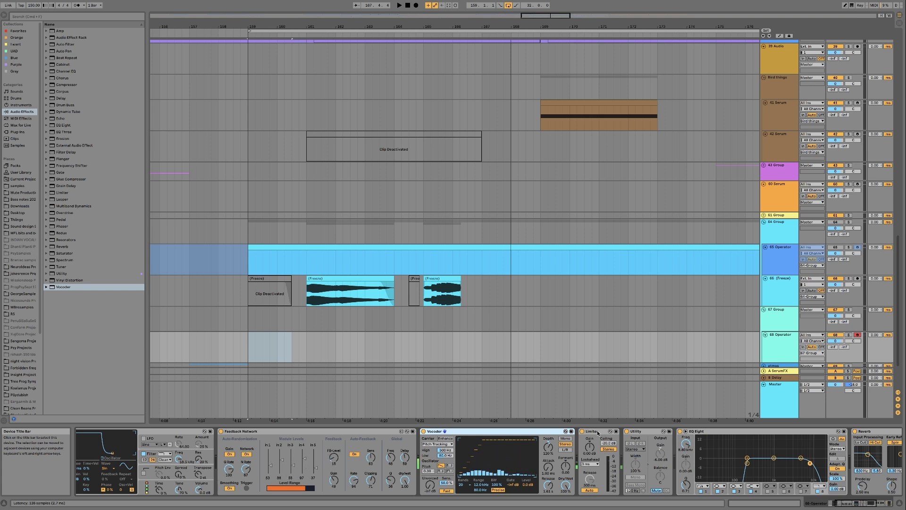
left_click(333, 433)
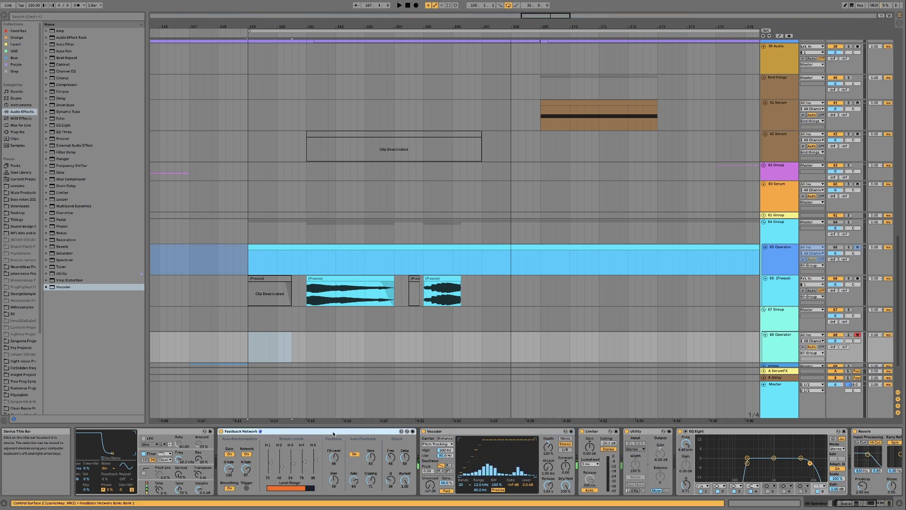
left_click(444, 431)
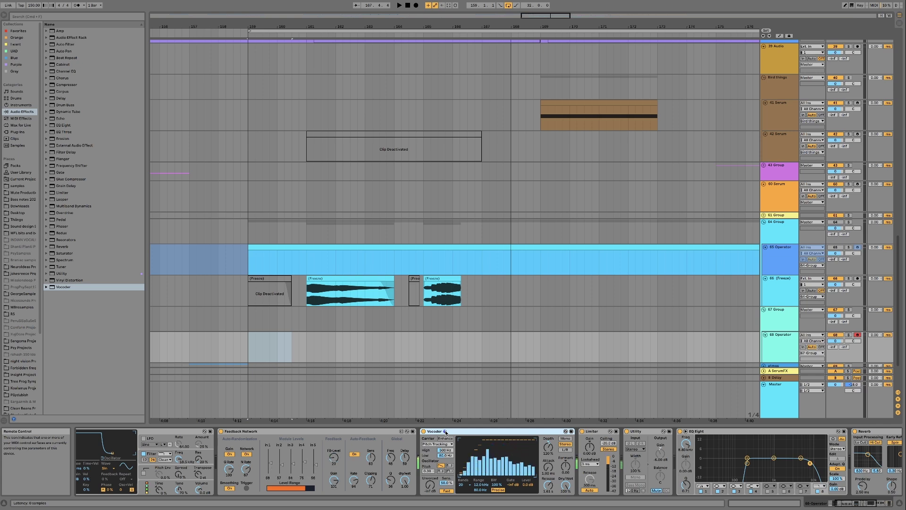
left_click(592, 430)
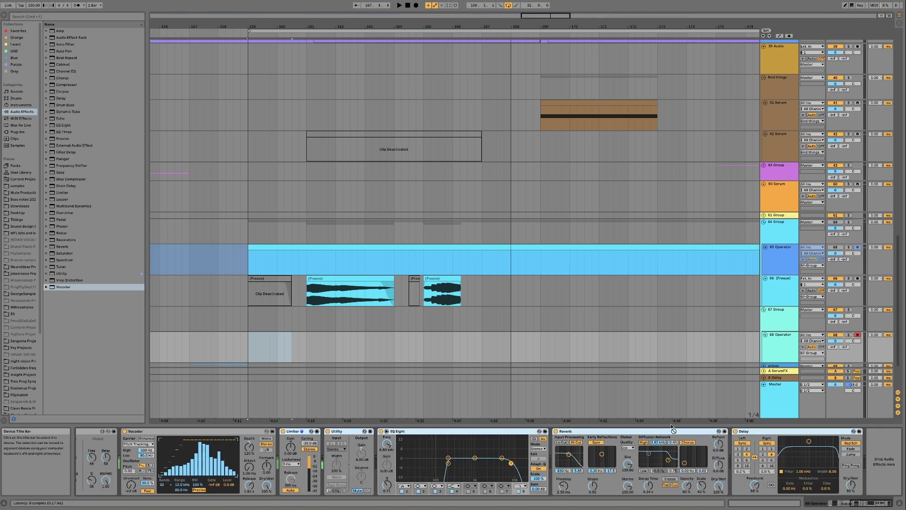
left_click(782, 317)
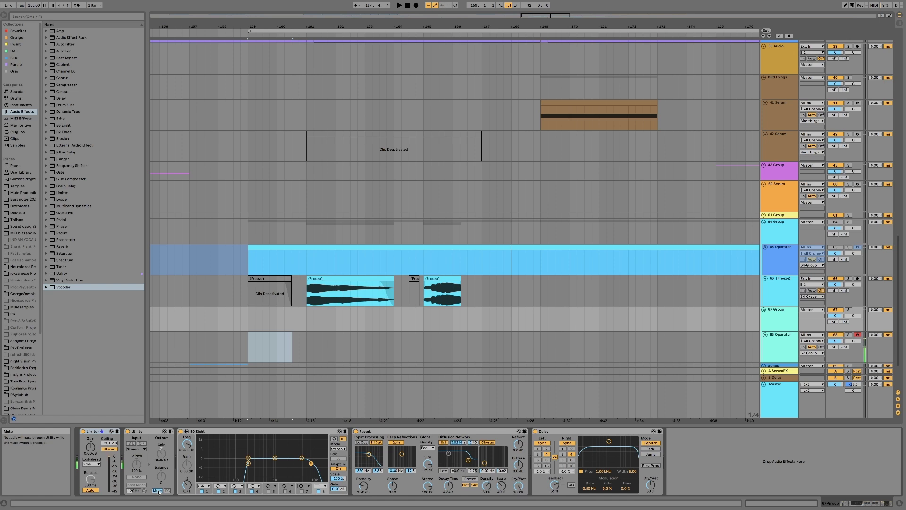
Deactivate the 67 Group track to silence the feedback sound
scroll(574, 314, "down", 3)
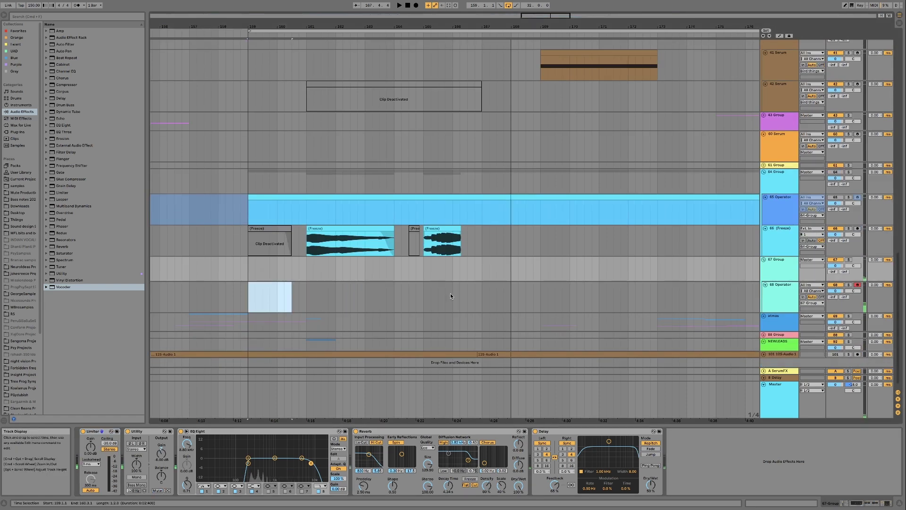
scroll(451, 294, "down", 1)
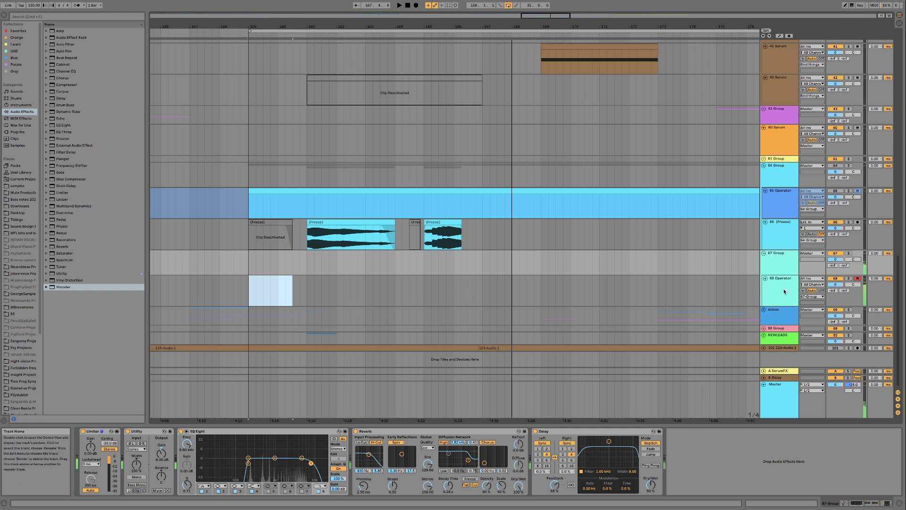
key("0")
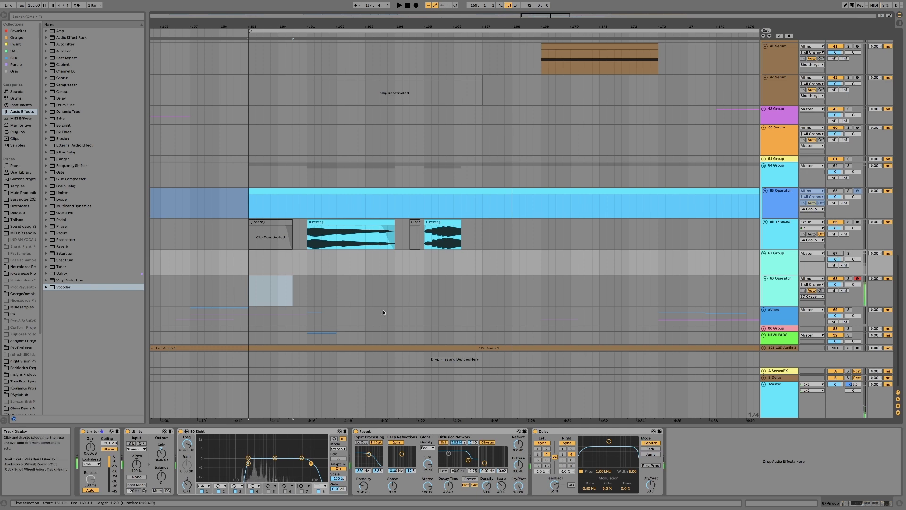
Insert an empty 18-bar MIDI clip on the 68 Operator track from 159.1.1 to 177.1.1
left_click(250, 291)
key("minus")
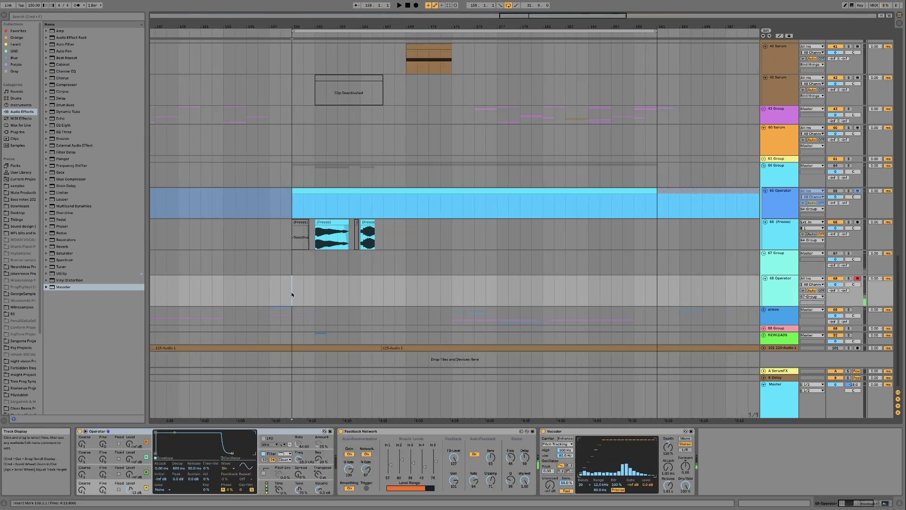
left_click_drag(293, 296, 488, 296)
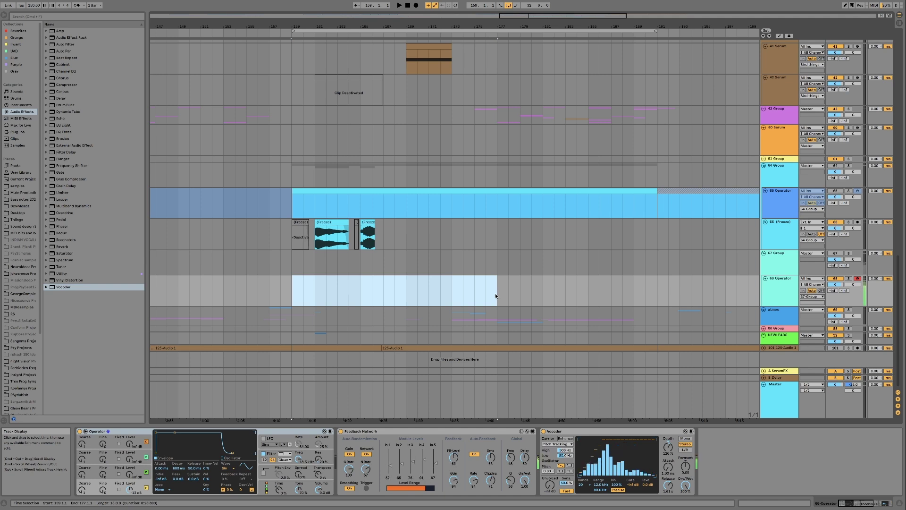
key("super+shift+m")
Freeze the 68 Operator track containing the empty MIDI clip
right_click(489, 255)
key("Escape")
right_click(821, 273)
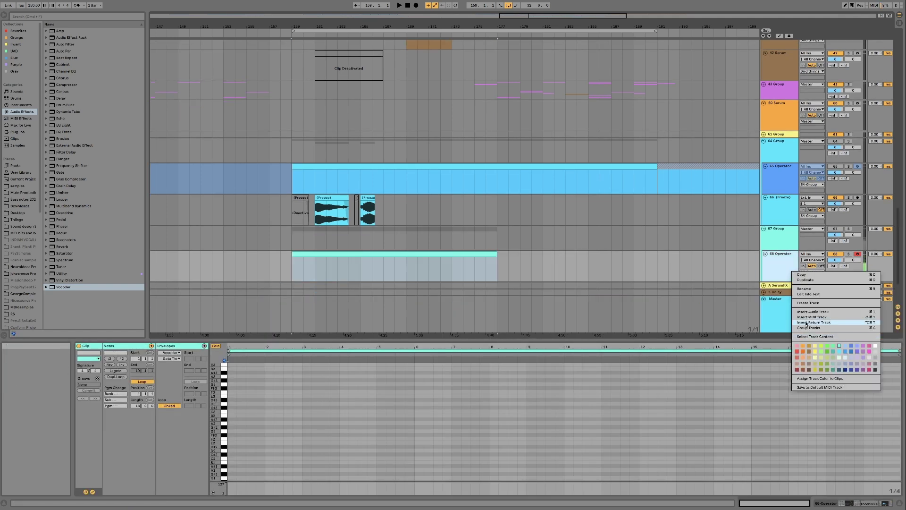
left_click(807, 302)
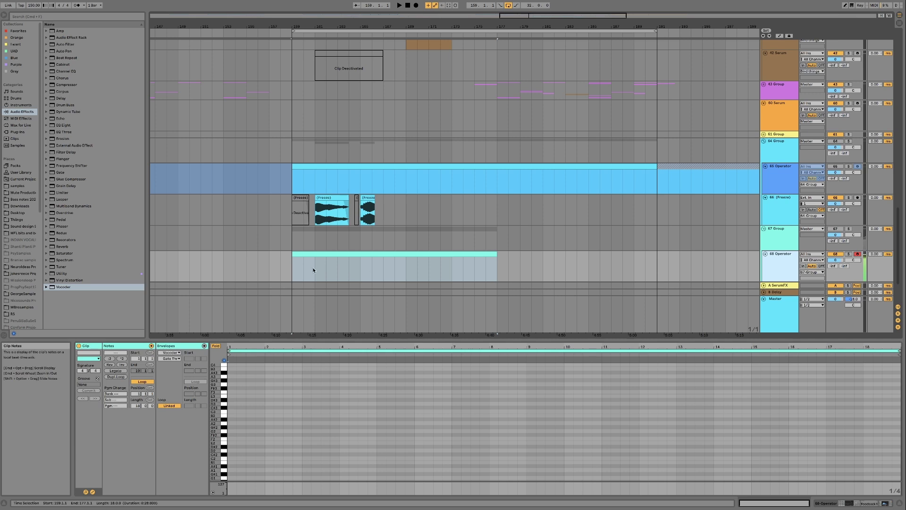
left_click_drag(506, 263, 655, 264)
left_click(505, 269)
left_click(497, 268)
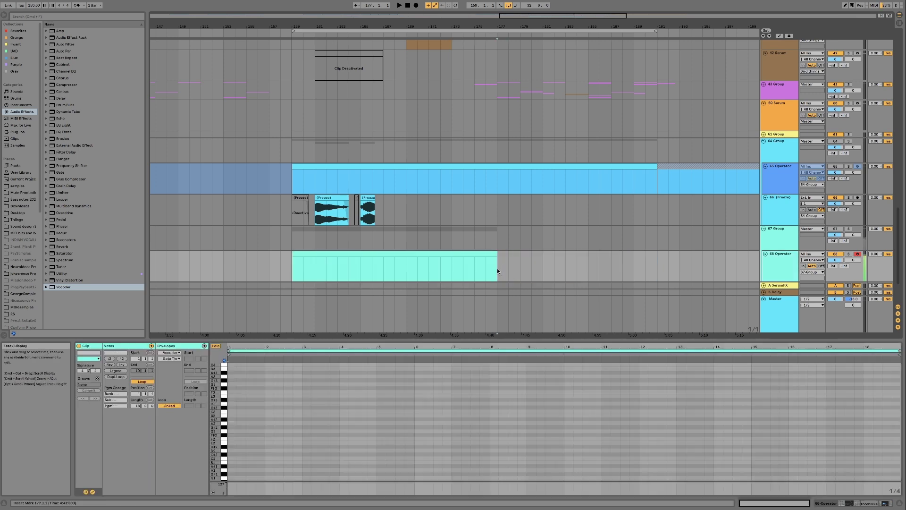
right_click(778, 267)
left_click(792, 299)
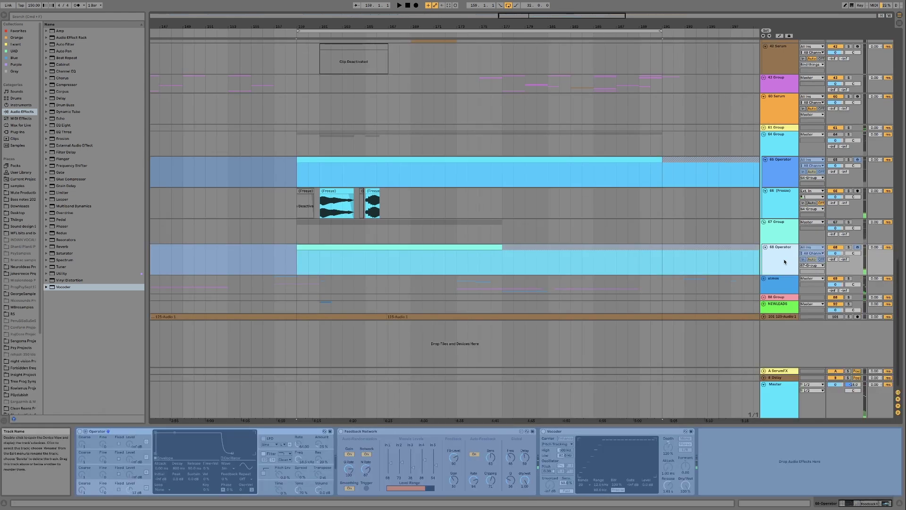
Insert an audio track below 68 Operator and copy the frozen sound onto it as audio from 159.1.1 to 191.1.1
key("super+t")
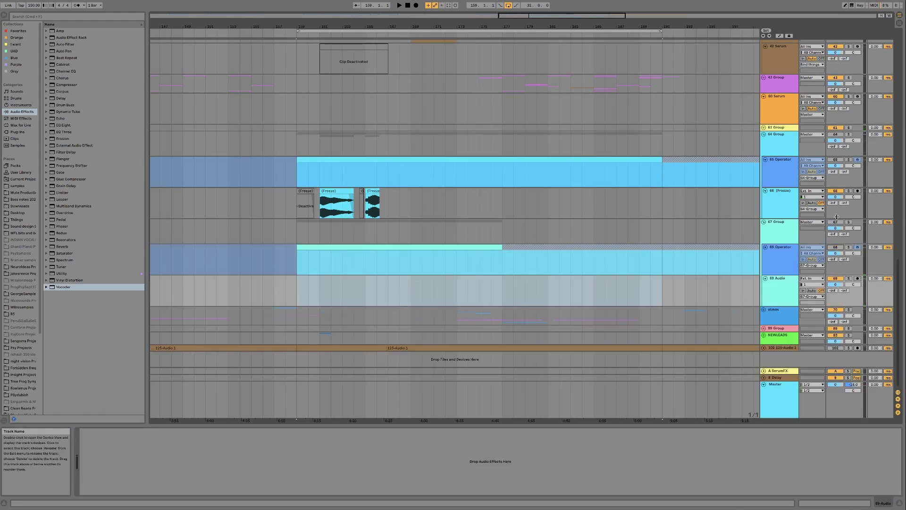
left_click(774, 242)
left_click(772, 290)
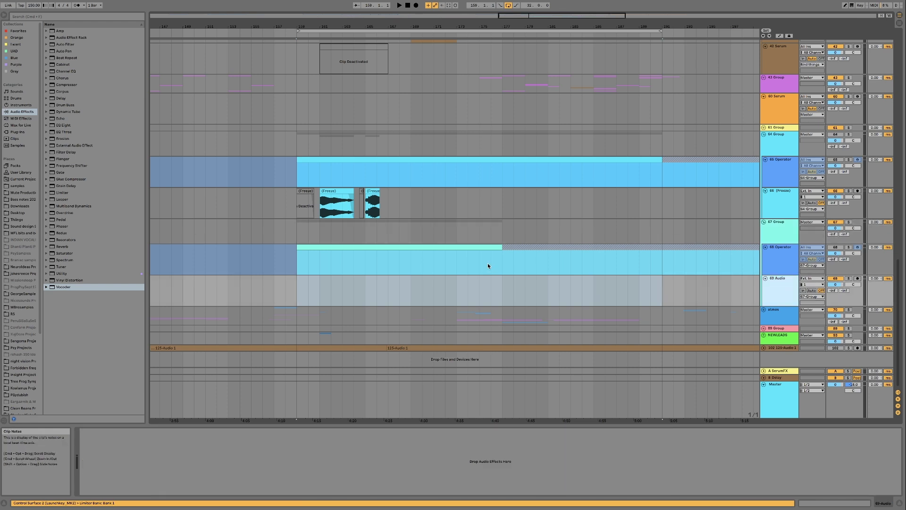
left_click_drag(473, 245, 458, 279)
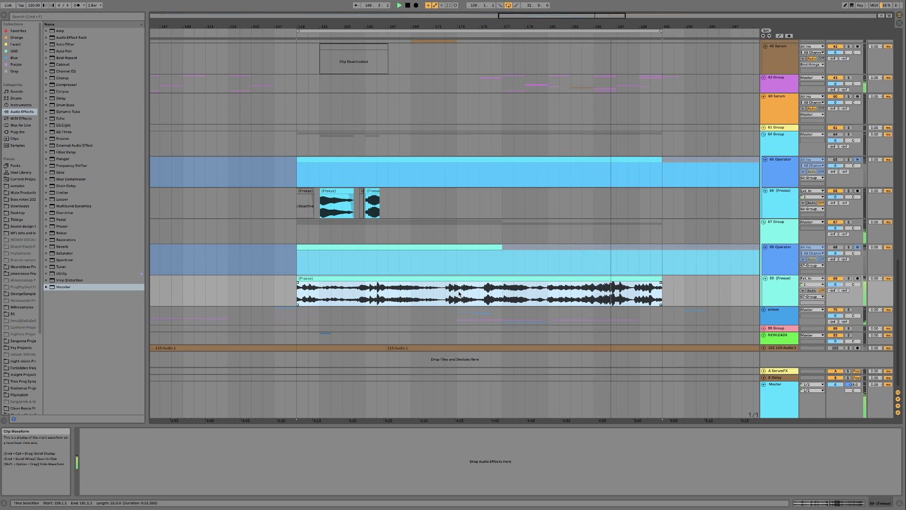
Stop playback and place the insert marker at 188.1.1 in the frozen audio clip
left_click(629, 296)
key("space")
scroll(628, 297, "up", 5)
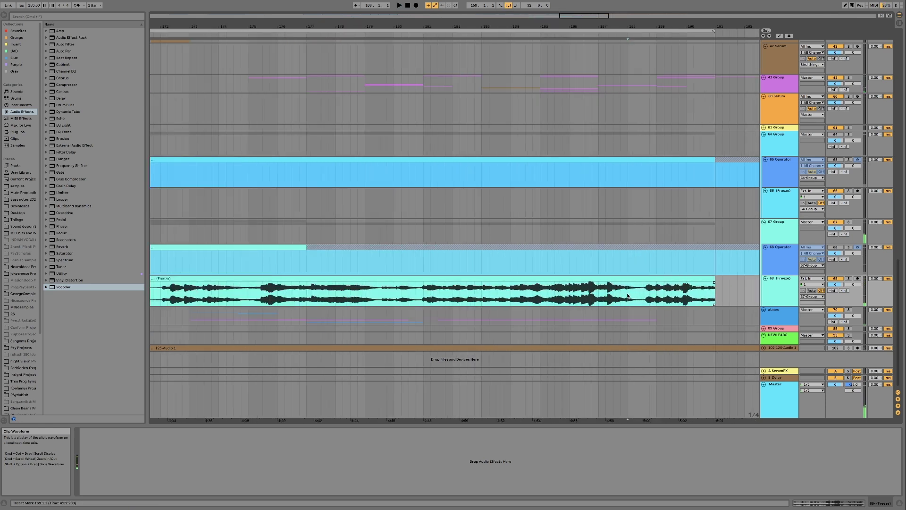
Audition the frozen audio clip from several points around bars 187 and 188 to locate its fading tail
left_click(579, 297)
key("space")
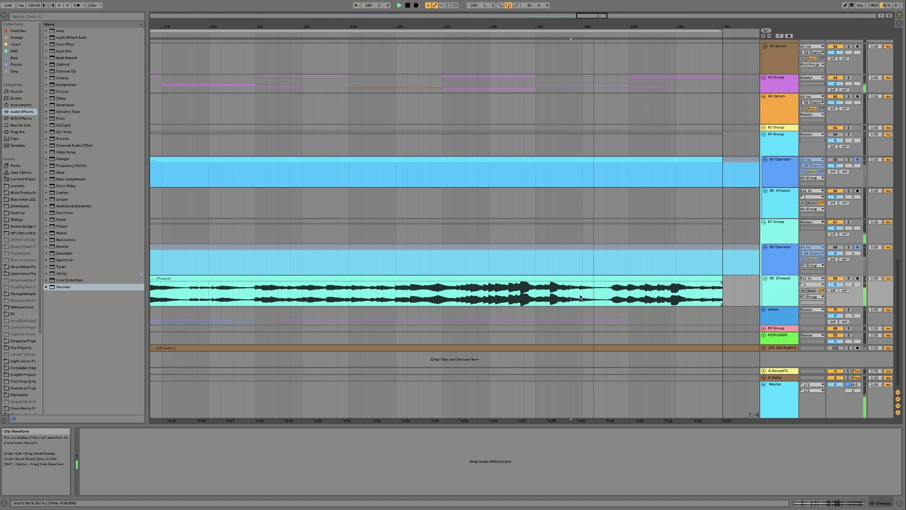
left_click(550, 298)
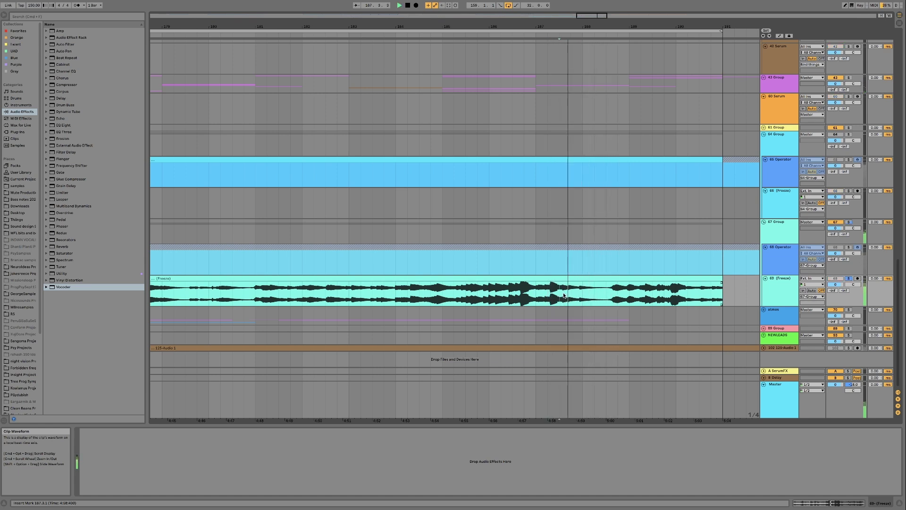
left_click(571, 294)
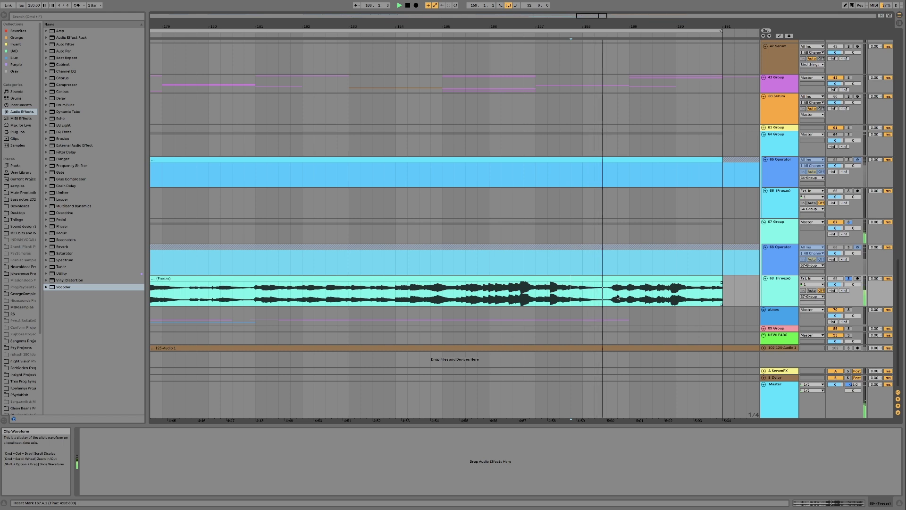
Split the frozen audio clip around the fading tail between 187.4.1 and 188.3.1 and stop playback
left_click_drag(571, 293, 608, 295)
key("super+e")
key("space")
key("space")
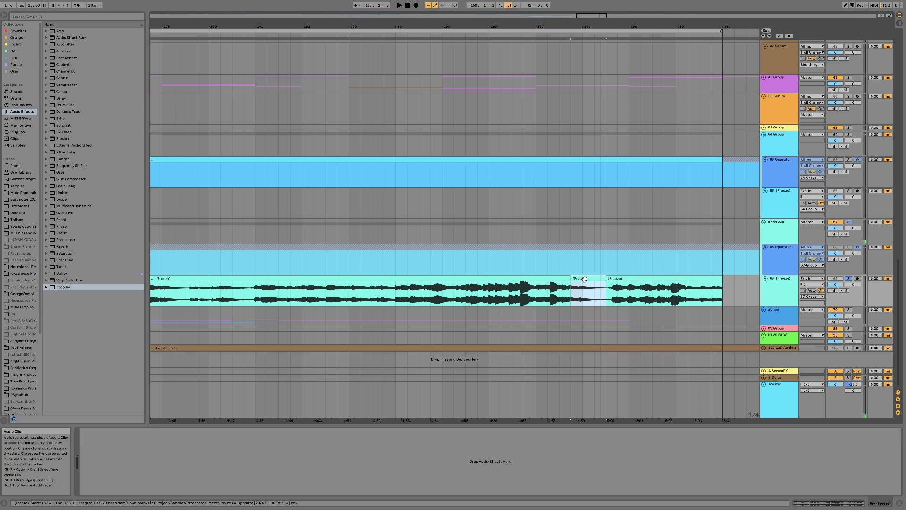
Trim the long frozen clip's end back to 183.4.1 and move the isolated tail fragment to 185.2.1
left_click(584, 279)
left_click_drag(569, 279, 384, 279)
left_click(620, 280)
left_click_drag(593, 279, 478, 278)
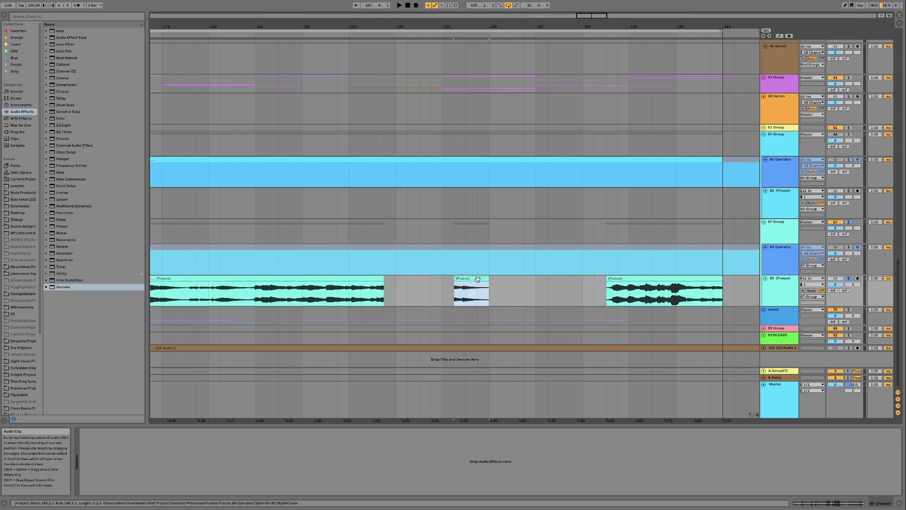
Set the tail fragment's warp mode to Complex Pro and stretch it to twice its length
double_click(477, 279)
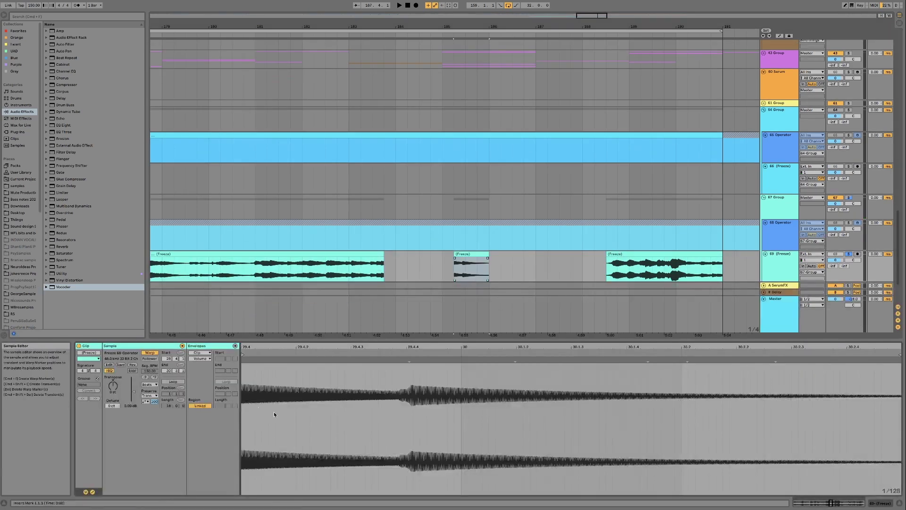
left_click(150, 385)
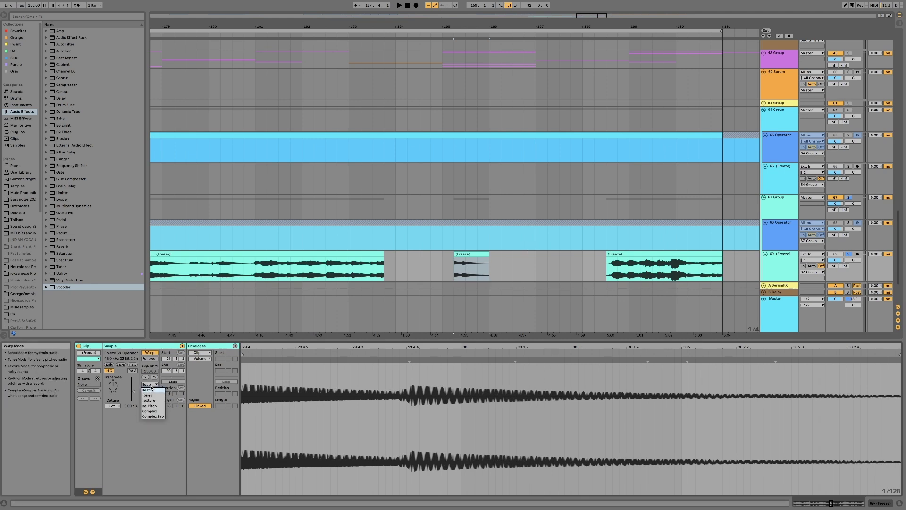
left_click(148, 416)
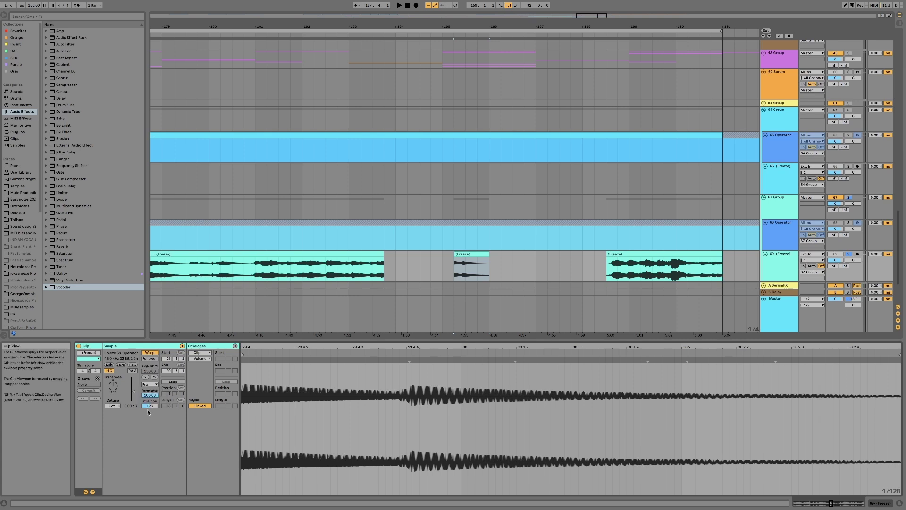
left_click(149, 384)
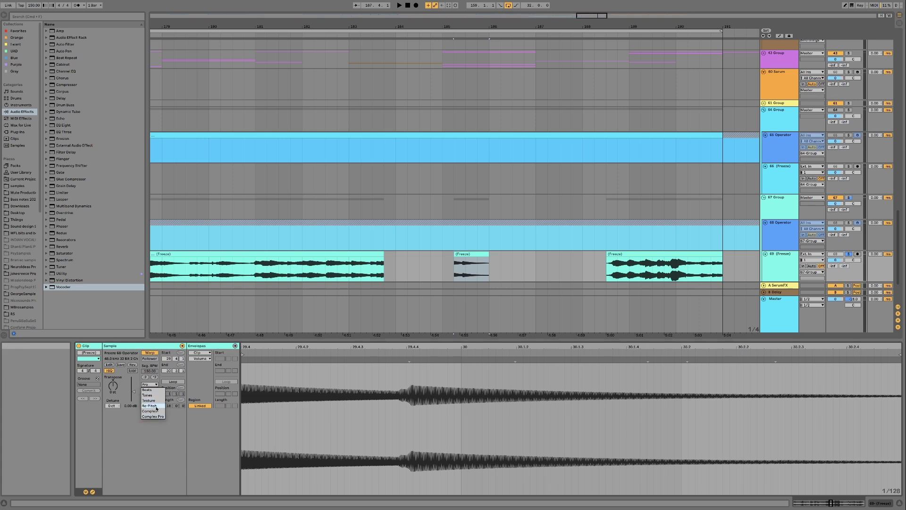
left_click(155, 416)
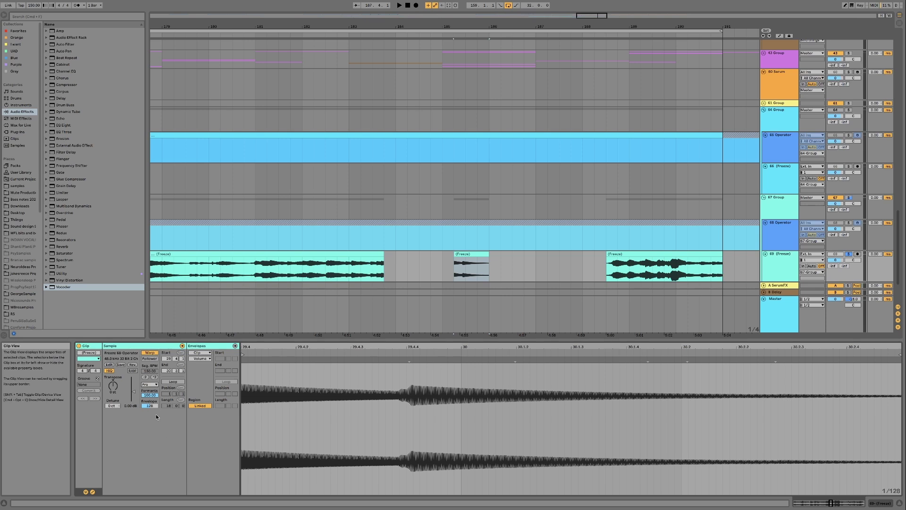
left_click(154, 376)
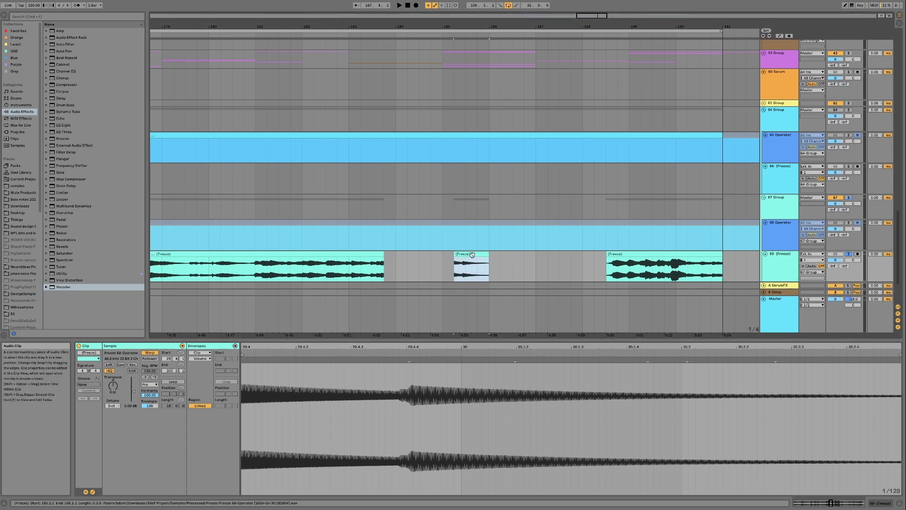
Draw a transposition envelope on the fragment that falls from about 1 semitone above zero to slightly below zero at its end
left_click(200, 358)
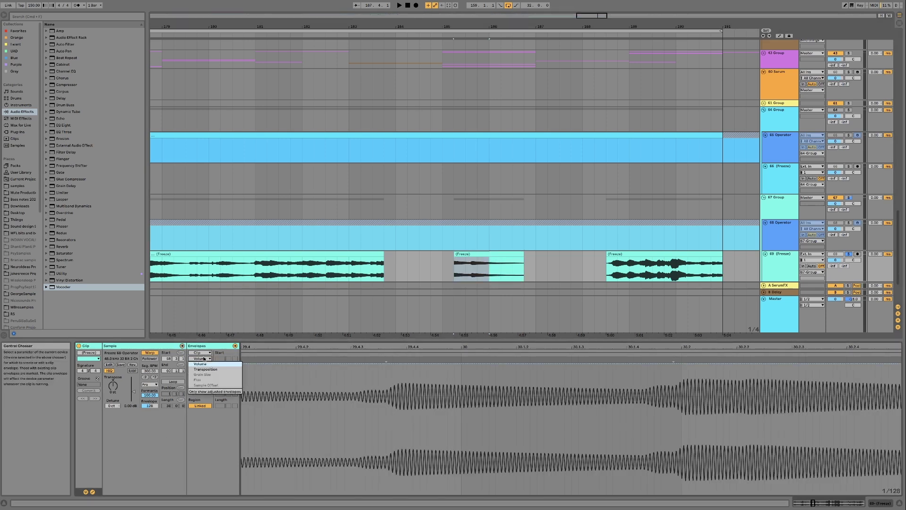
left_click(203, 369)
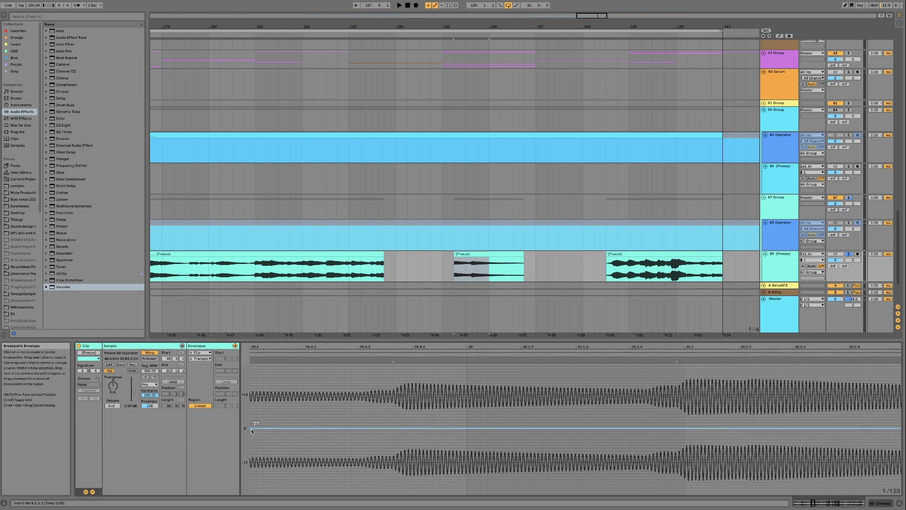
left_click_drag(250, 430, 251, 429)
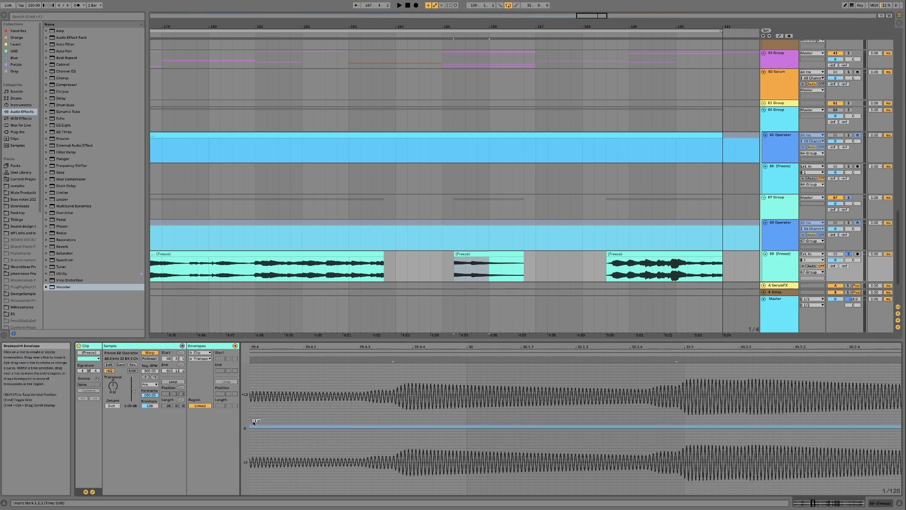
left_click_drag(255, 426, 575, 430)
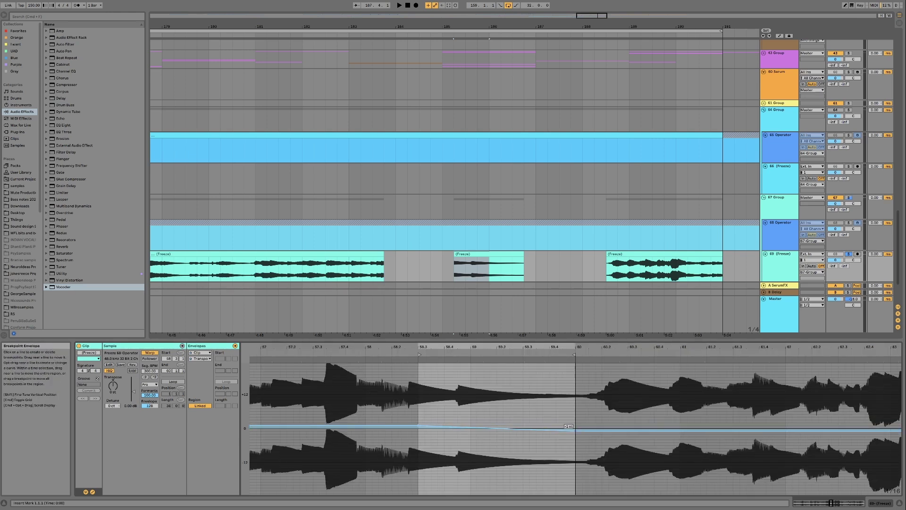
Audition the stretched fragment, move it to 185.1.1 and play the track again from 184.1.1
left_click(481, 253)
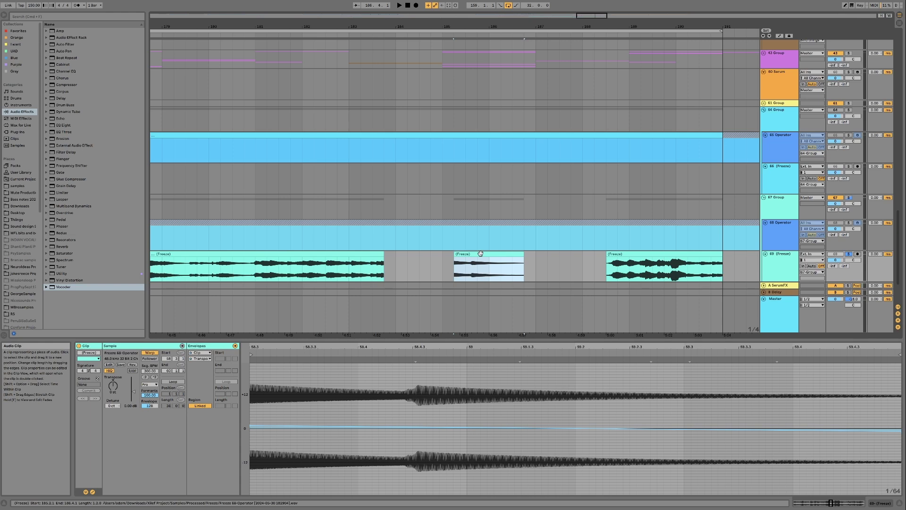
key("space")
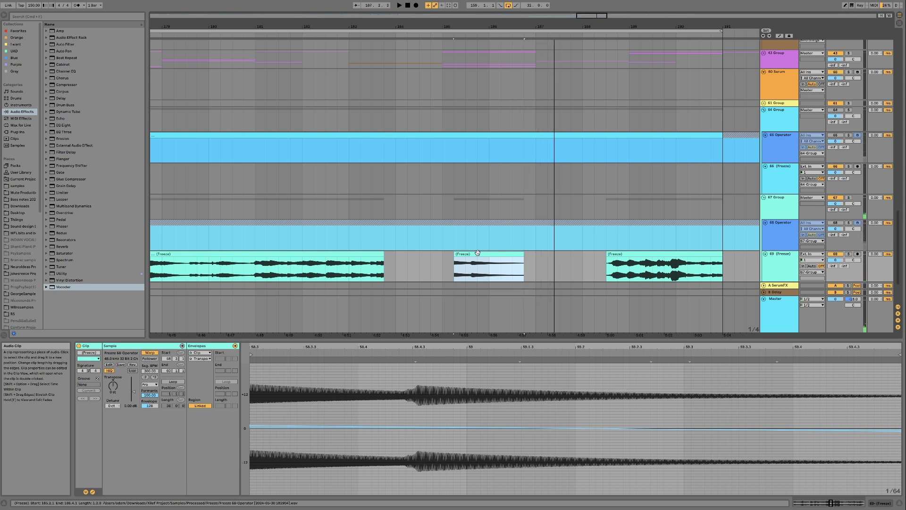
left_click_drag(481, 253, 468, 255)
key("space")
left_click(393, 266)
key("space")
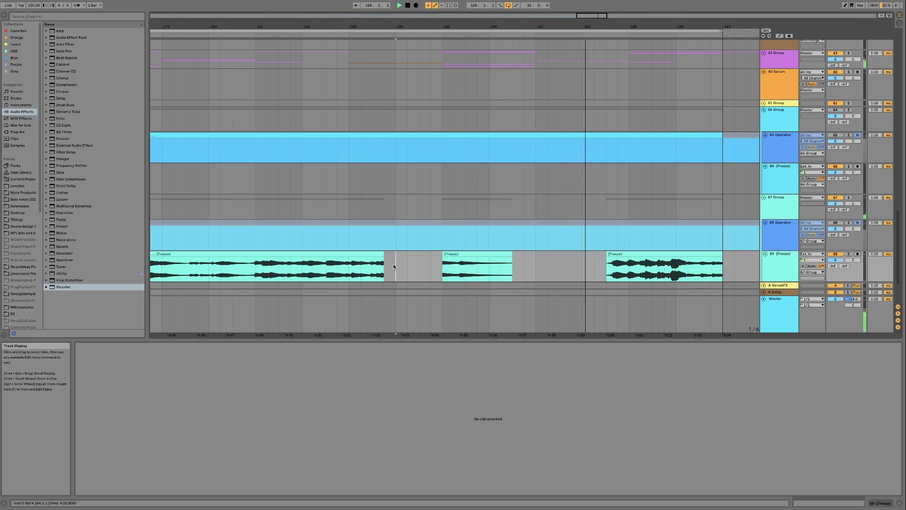
Stop playback and move the last frozen clip to 187.3.1
key("space")
left_click(619, 253)
left_click_drag(618, 254, 574, 255)
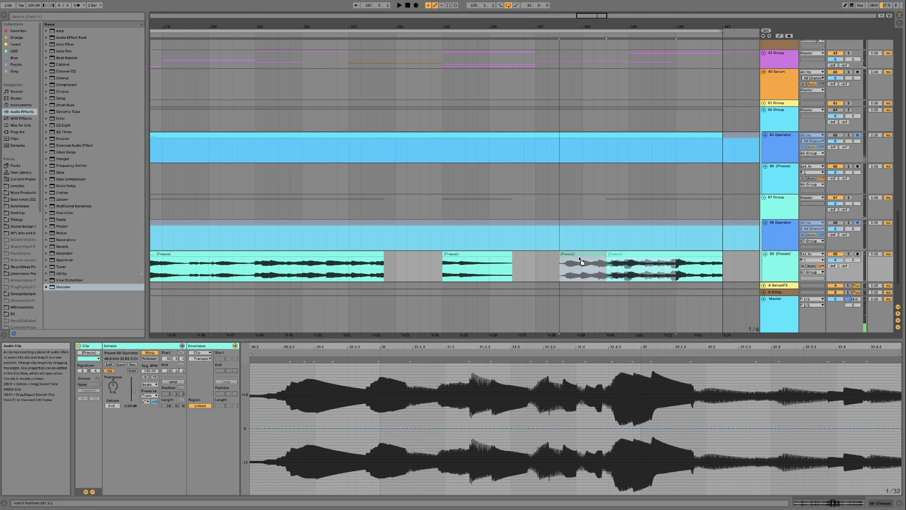
Remove the long frozen clip and the last clip from the lower frozen audio track, keeping only the stretched fragment
scroll(578, 256, "down", 5)
left_click(534, 256)
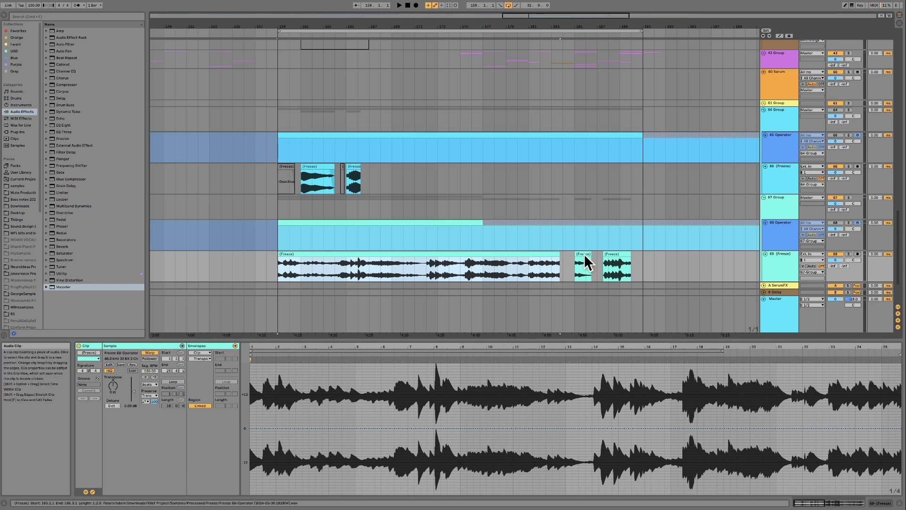
key("super+z")
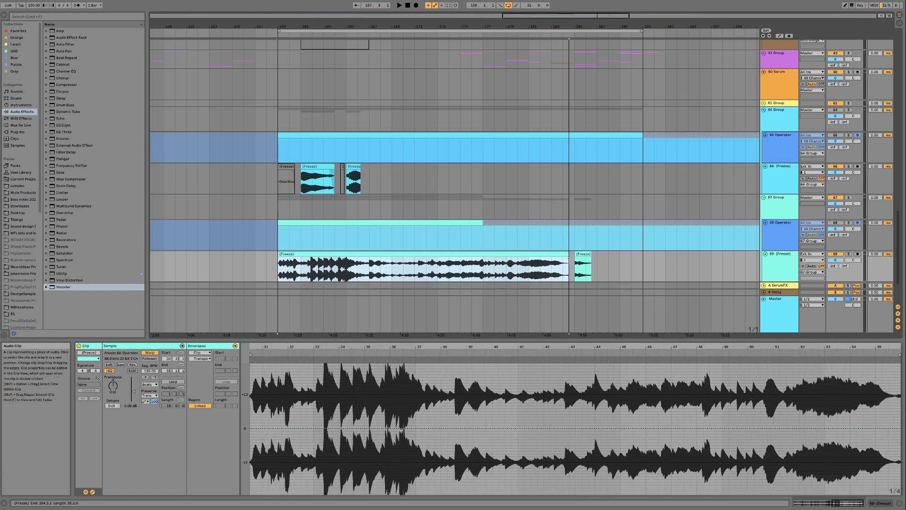
left_click(311, 268)
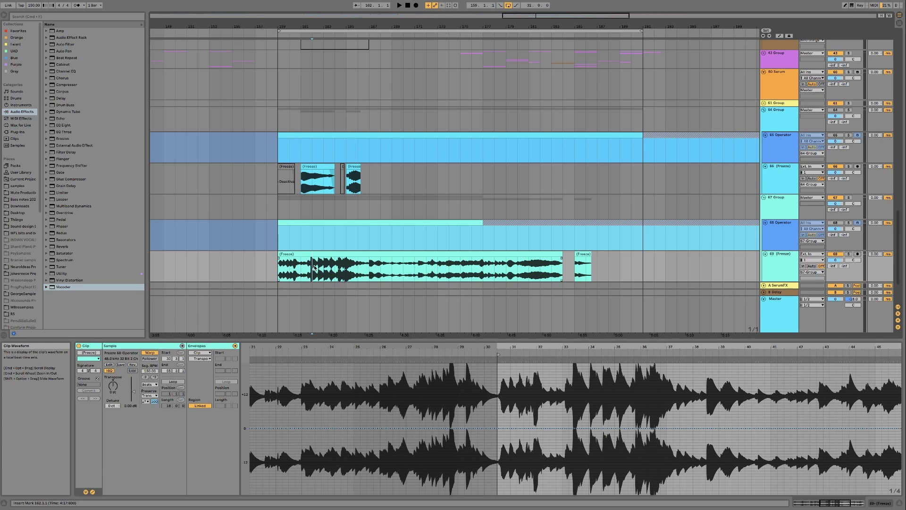
key("super+z")
left_click(579, 255)
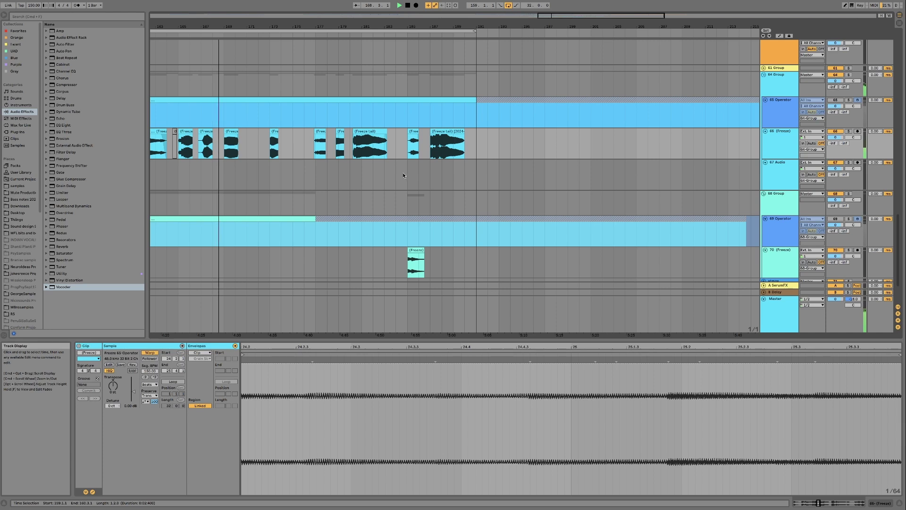
Listen through the arranged frozen clips, stop playback and place the insert marker at 159.1.1 on the 67 Audio track
scroll(404, 175, "left", 5)
scroll(404, 176, "left", 1)
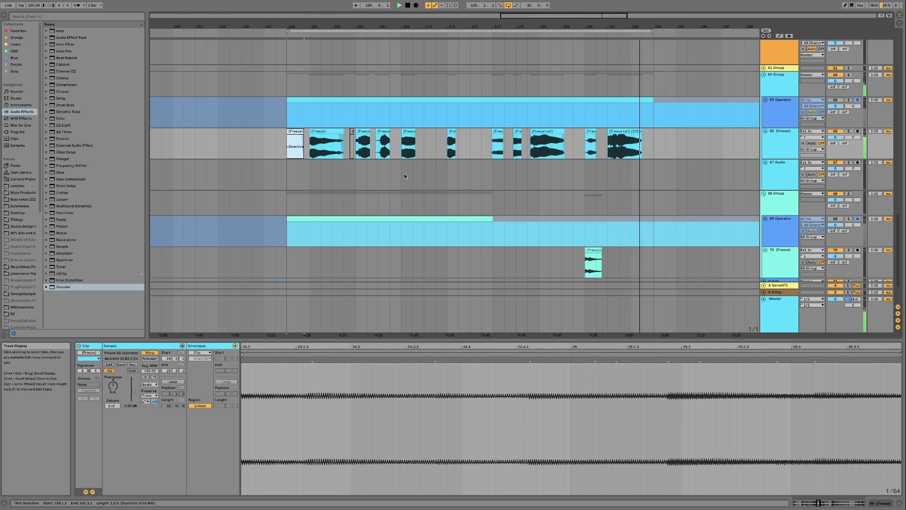
key("space")
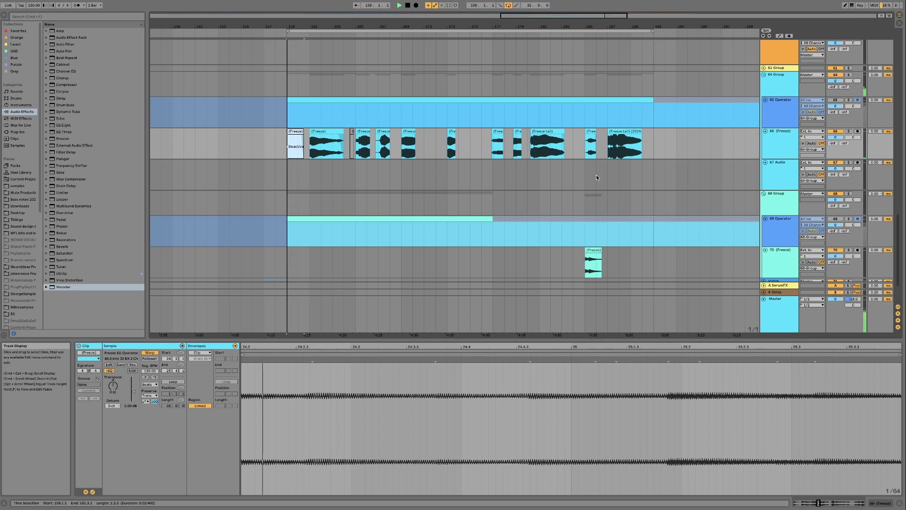
left_click(422, 184)
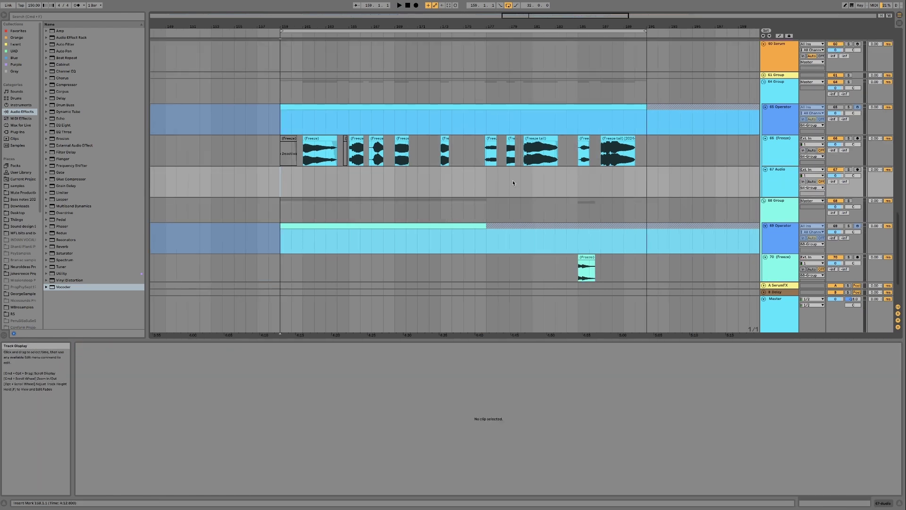